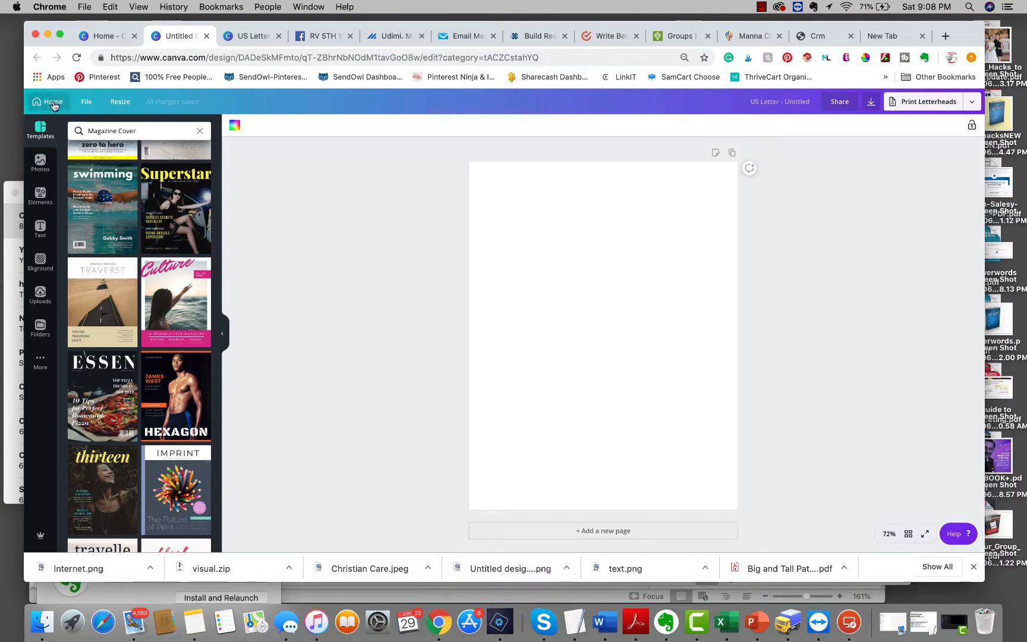
# - Create a new Magazine Cover design from the home page search
pyautogui.click(52, 103)
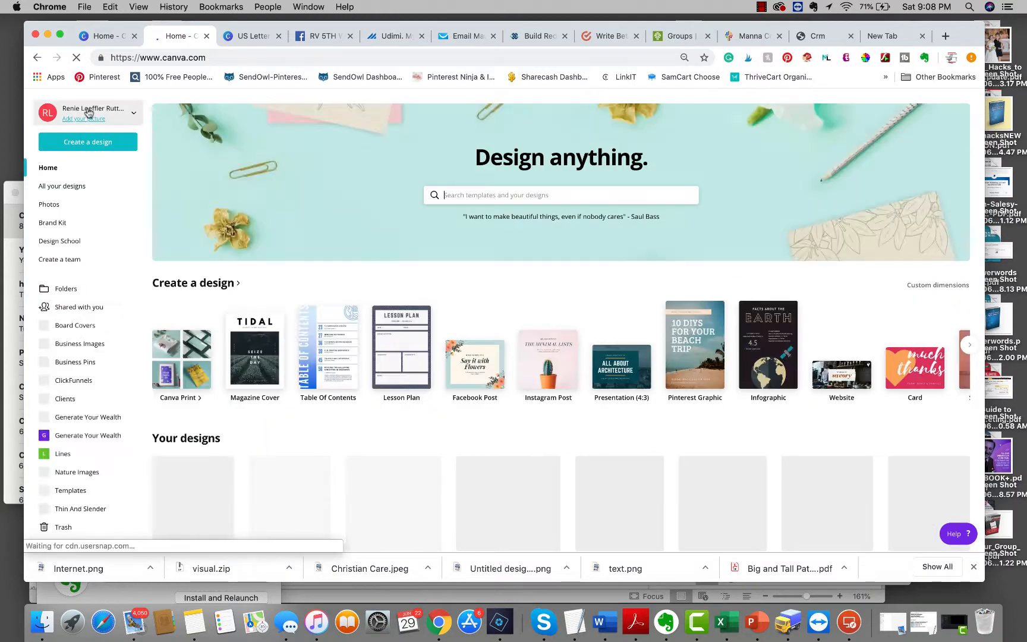
pyautogui.click(509, 195)
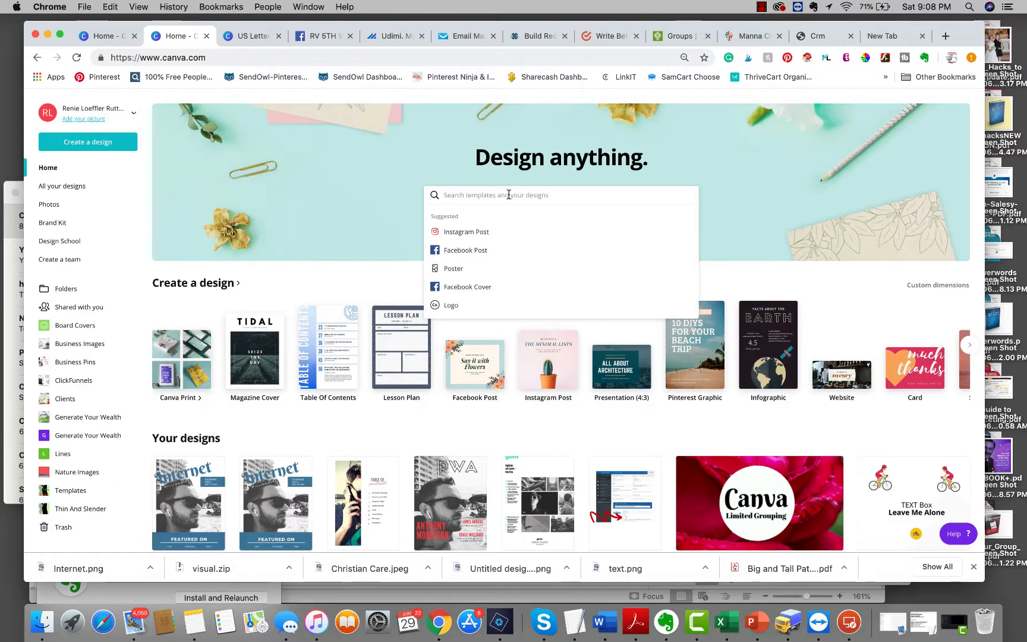
pyautogui.write('magz')
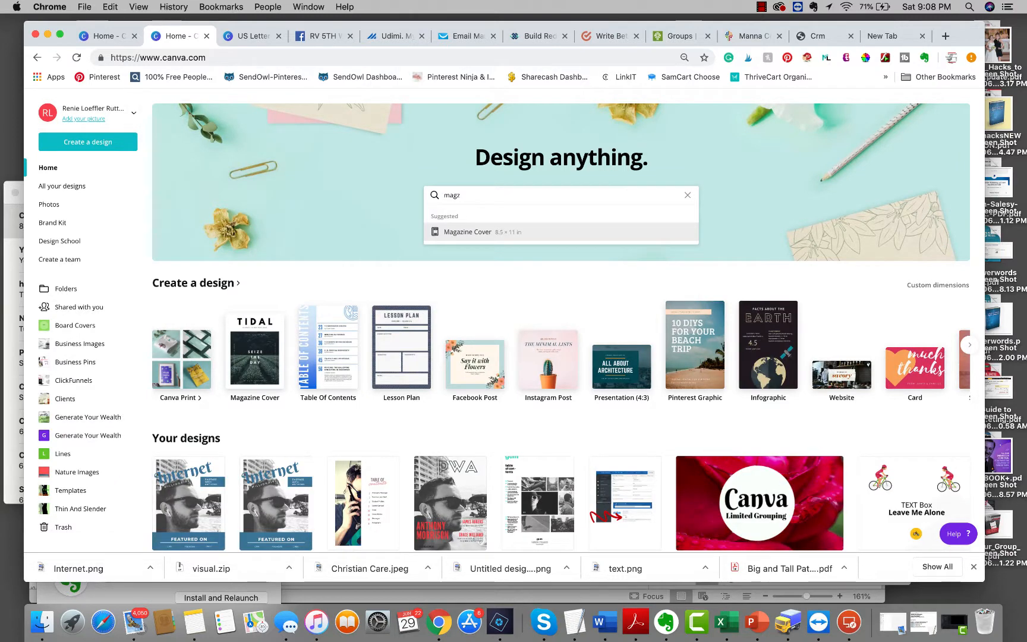
pyautogui.click(502, 231)
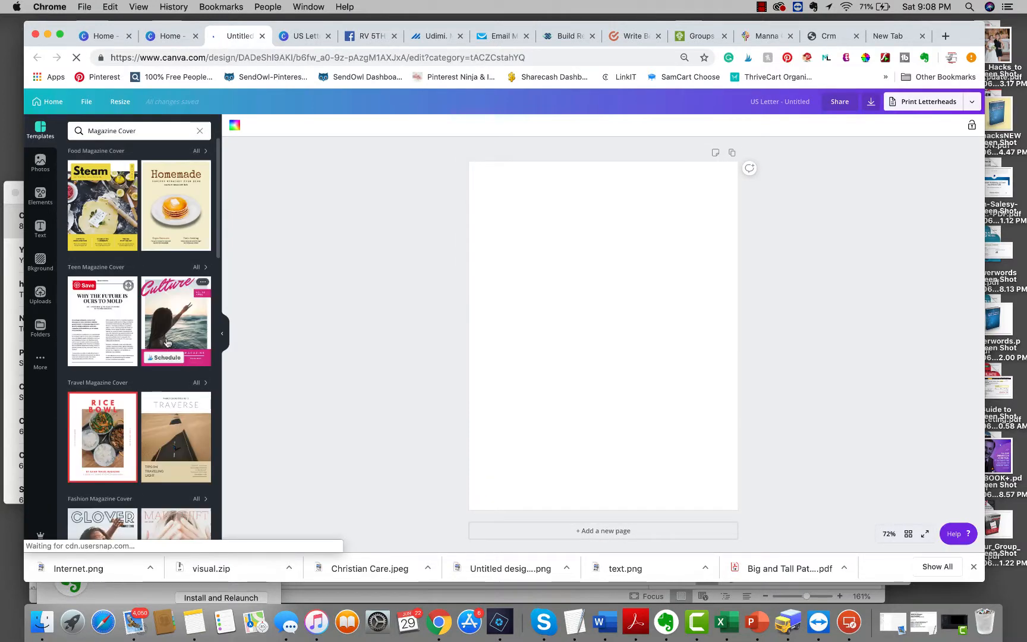
# - Apply the pink "Culture" teen magazine cover template to the blank page
pyautogui.scroll(-3, 167, 519)
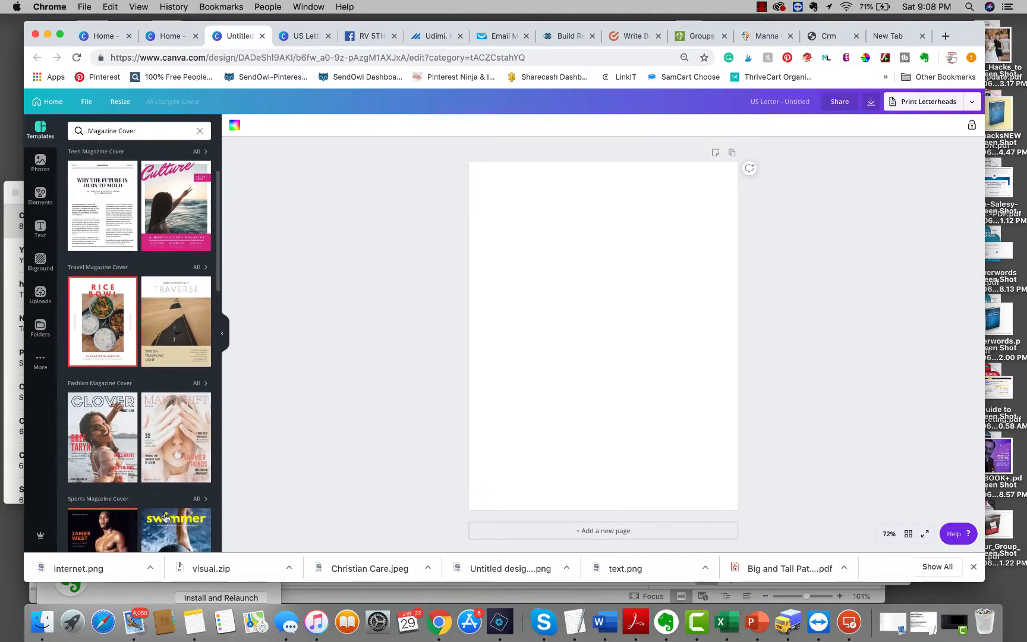
pyautogui.scroll(-3, 165, 519)
pyautogui.scroll(5, 166, 519)
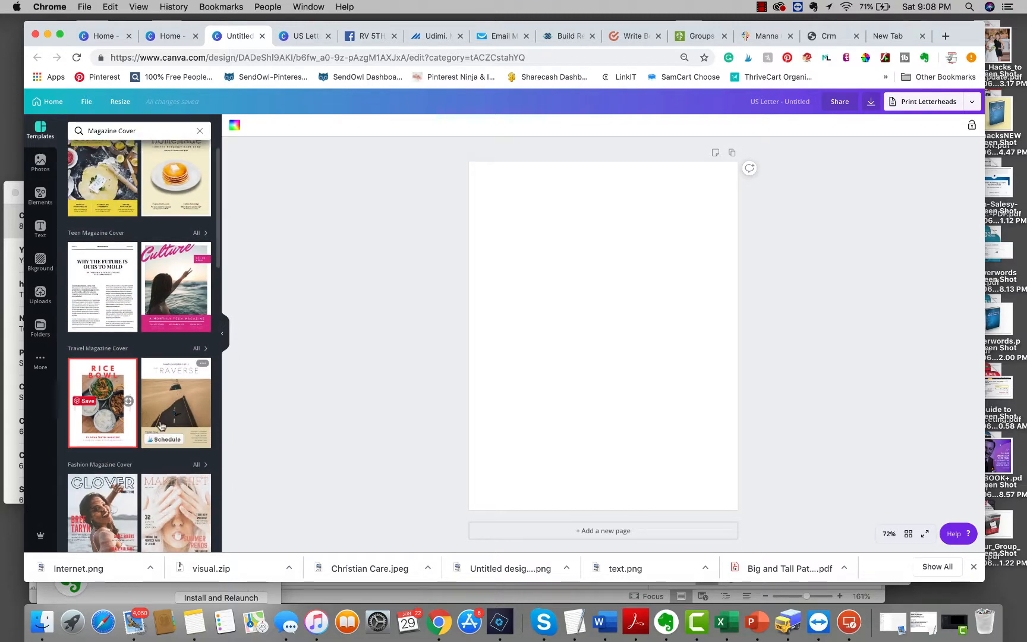
pyautogui.scroll(-5, 162, 371)
pyautogui.scroll(6, 161, 372)
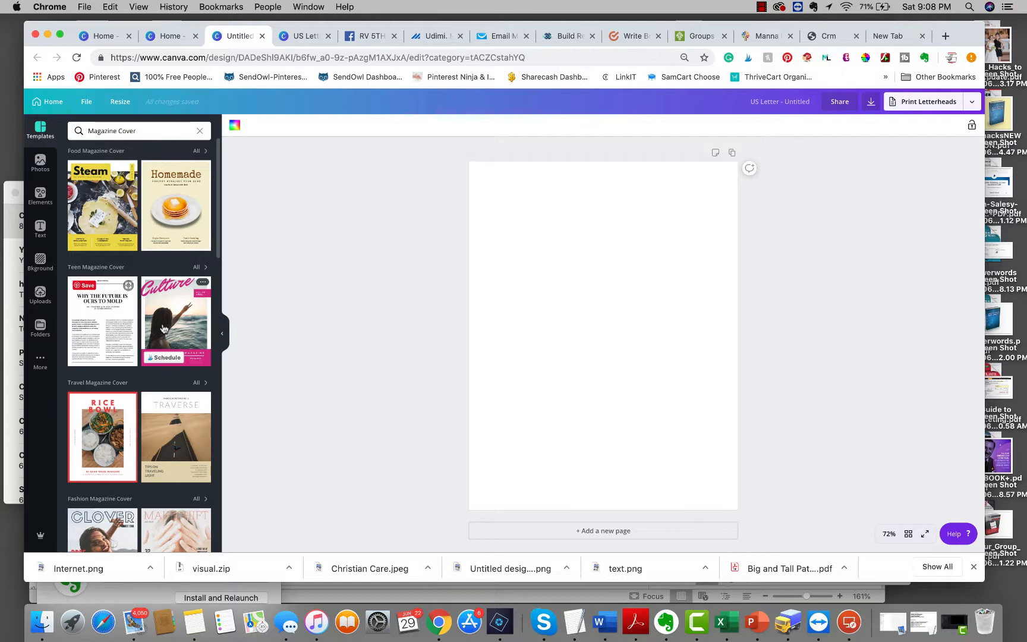
pyautogui.moveTo(179, 327); pyautogui.dragTo(522, 314)
pyautogui.moveTo(503, 237); pyautogui.dragTo(538, 250)
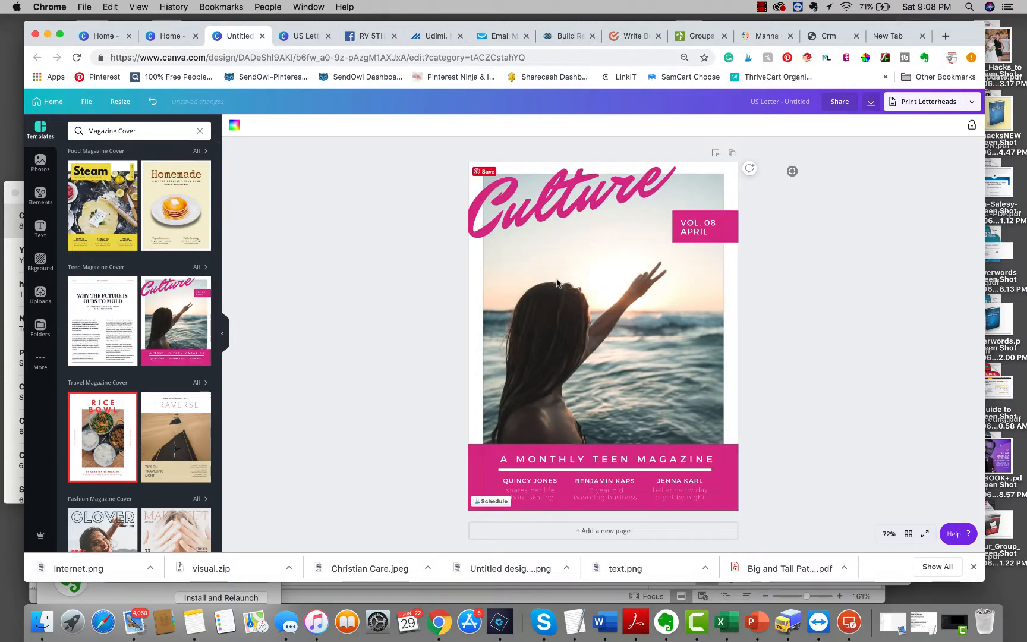
# - Recolour the "Culture" title with the darker teal brand colour
pyautogui.click(531, 209)
pyautogui.click(527, 203)
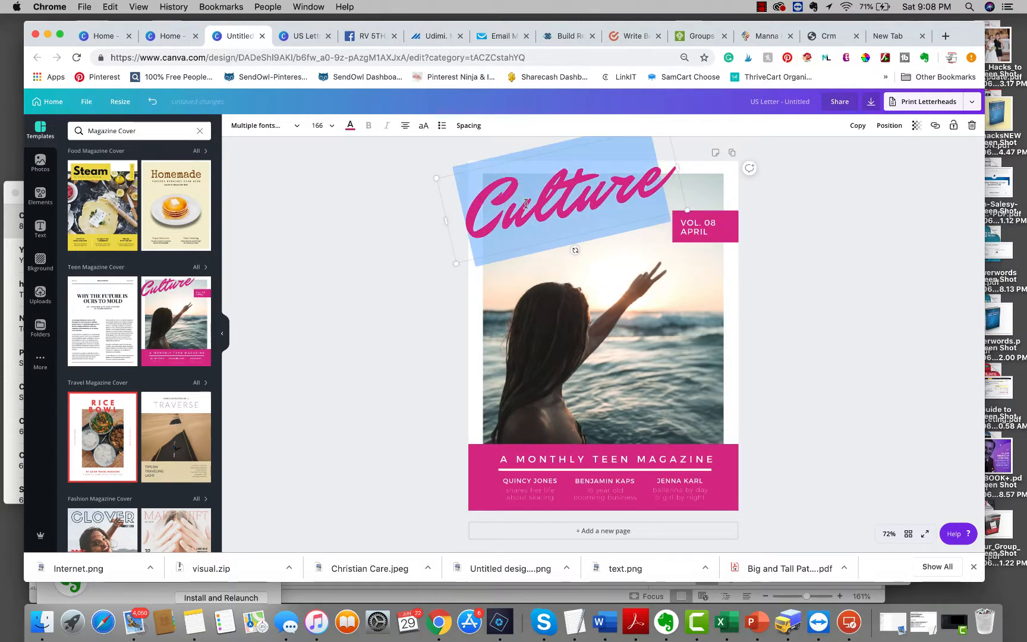
pyautogui.click(350, 126)
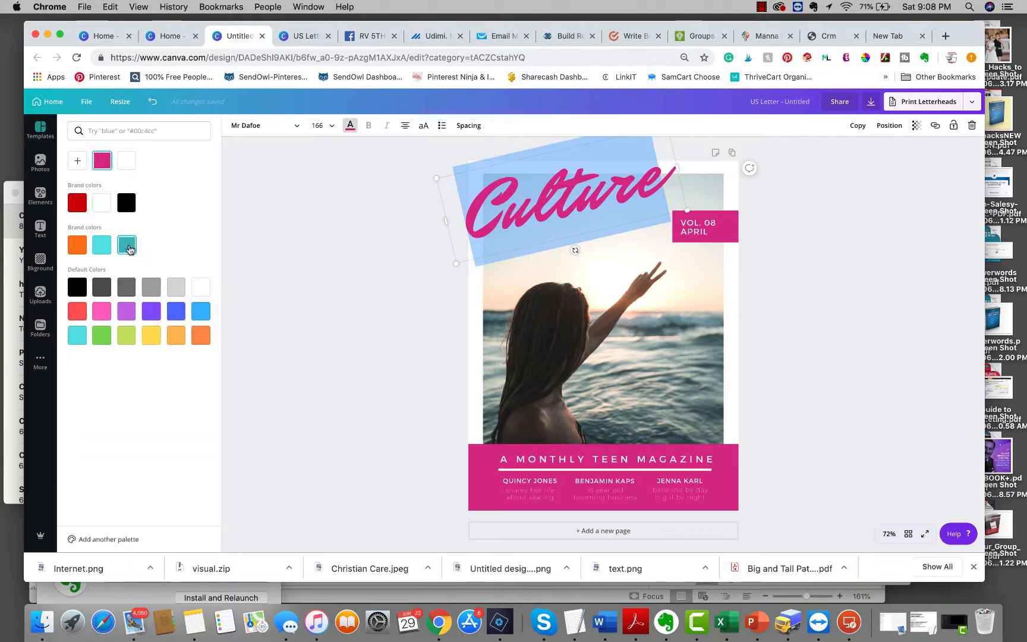
pyautogui.click(129, 249)
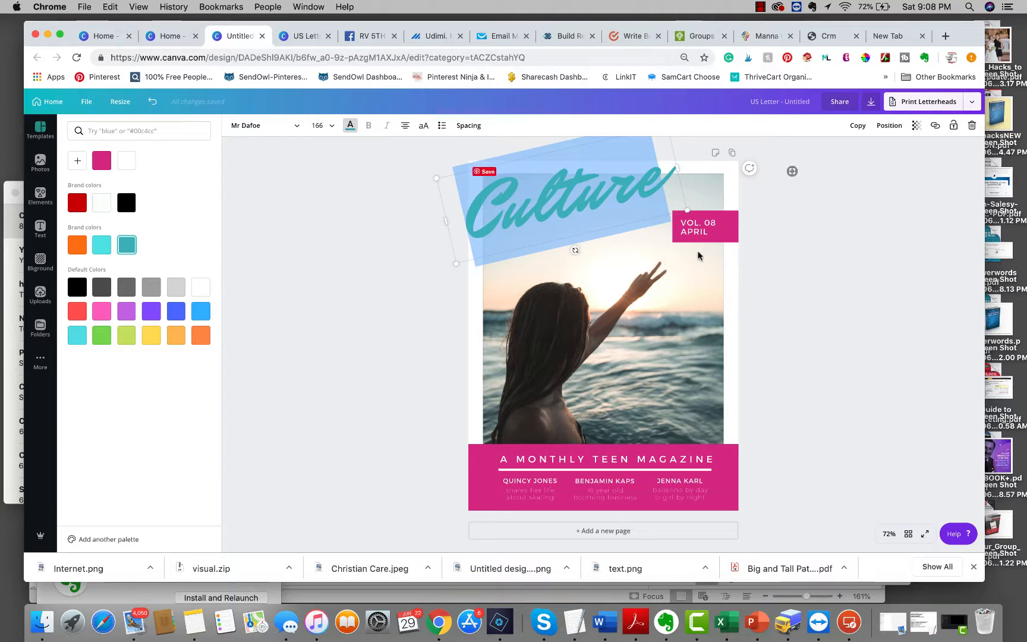
# - Replace the "VOL. 08 APRIL" text with "PARTNER WITH ANTHONY" and enlarge the pink box behind it to fit the text
pyautogui.click(711, 239)
pyautogui.doubleClick(718, 232)
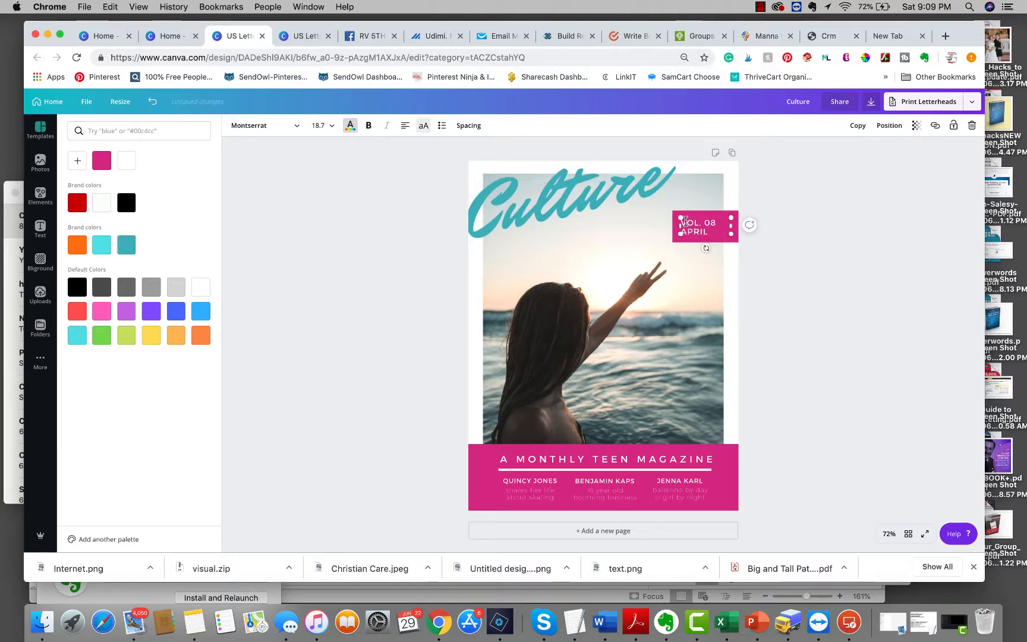
pyautogui.click(715, 245)
pyautogui.click(710, 232)
pyautogui.moveTo(710, 233); pyautogui.dragTo(681, 220)
pyautogui.press('BackSpace')
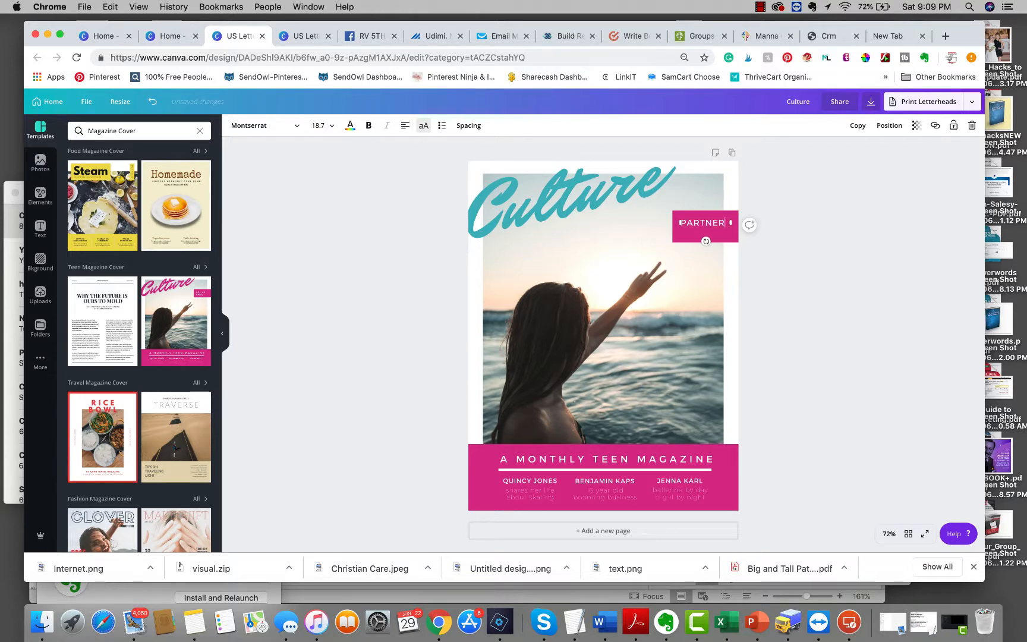
pyautogui.press('Escape')
pyautogui.write('Y')
pyautogui.scroll(-1, 748, 232)
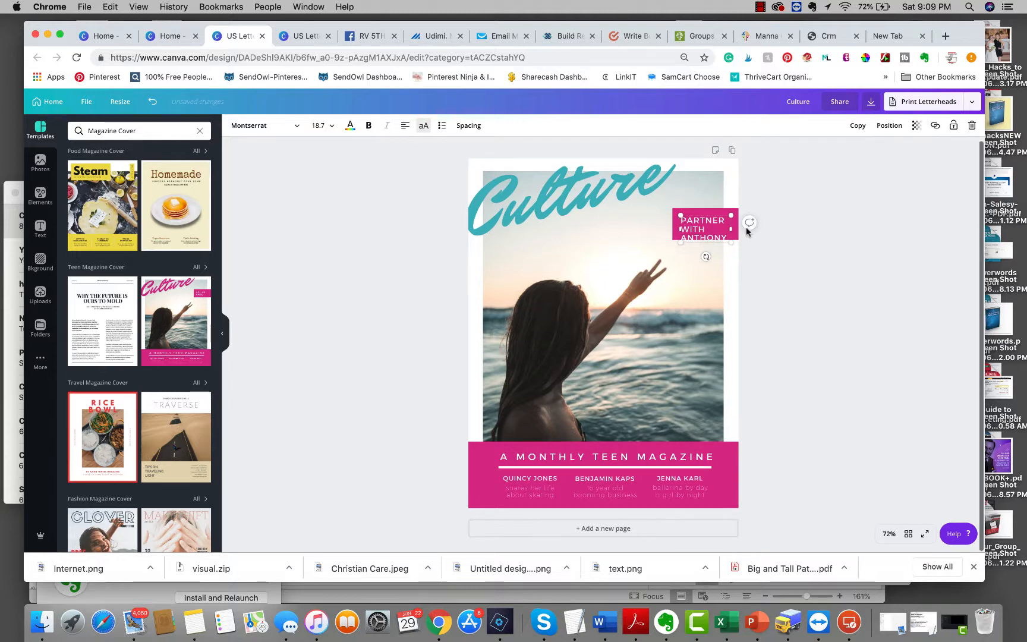
pyautogui.click(676, 232)
pyautogui.moveTo(674, 241); pyautogui.dragTo(648, 268)
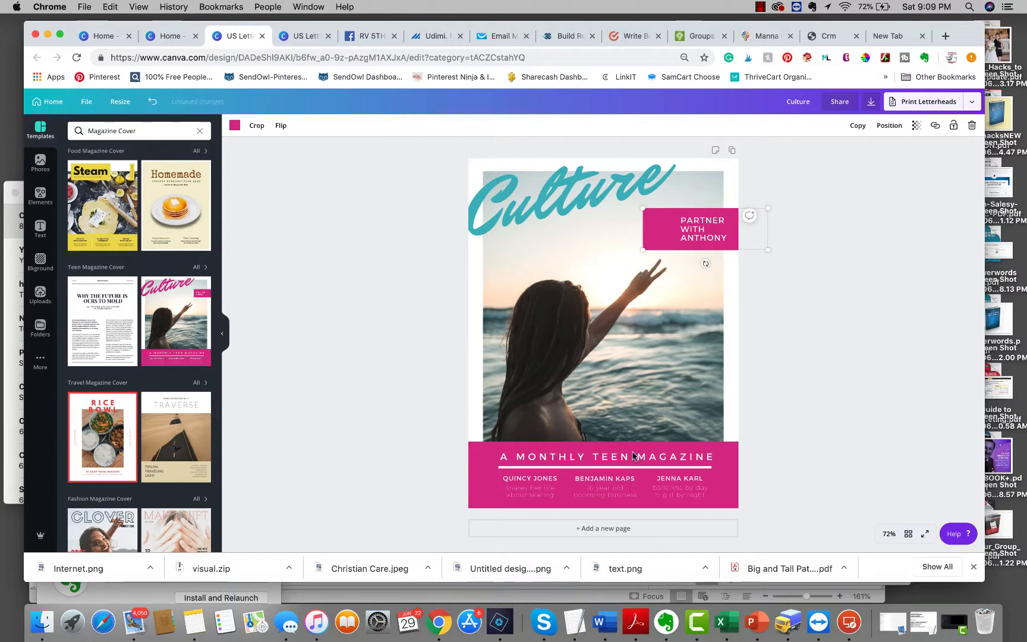
# - Recolour the pink label box with the title's teal and apply that change to every pink element in the design
pyautogui.click(603, 456)
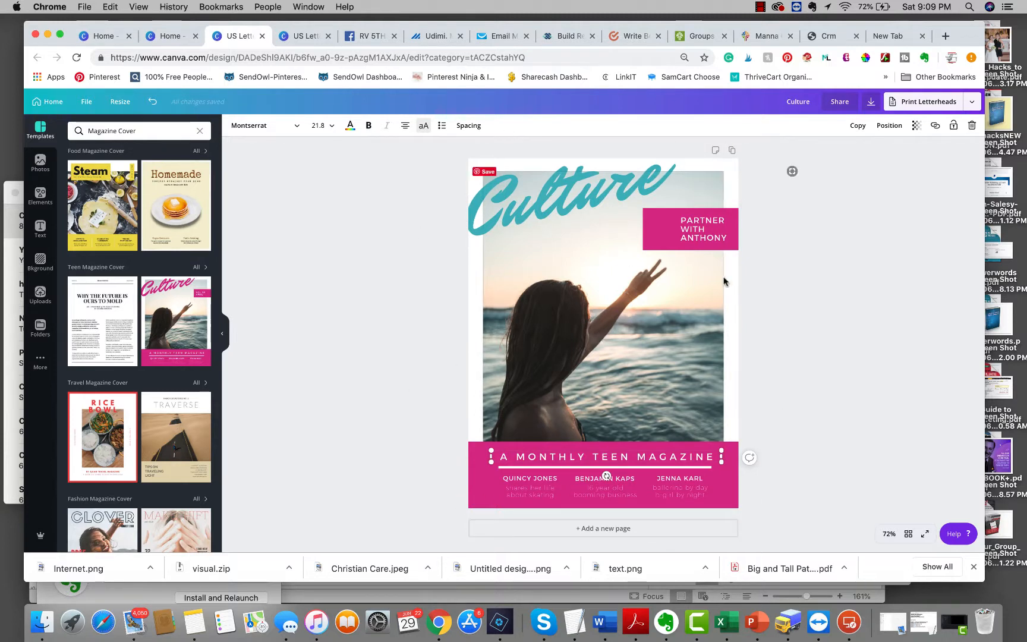
pyautogui.click(658, 229)
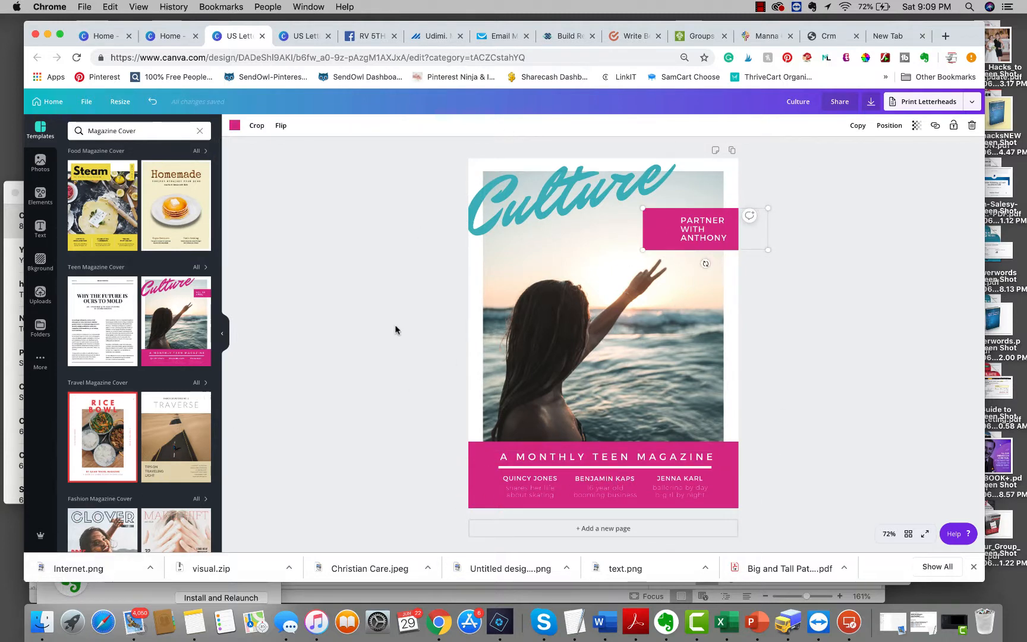
pyautogui.click(234, 125)
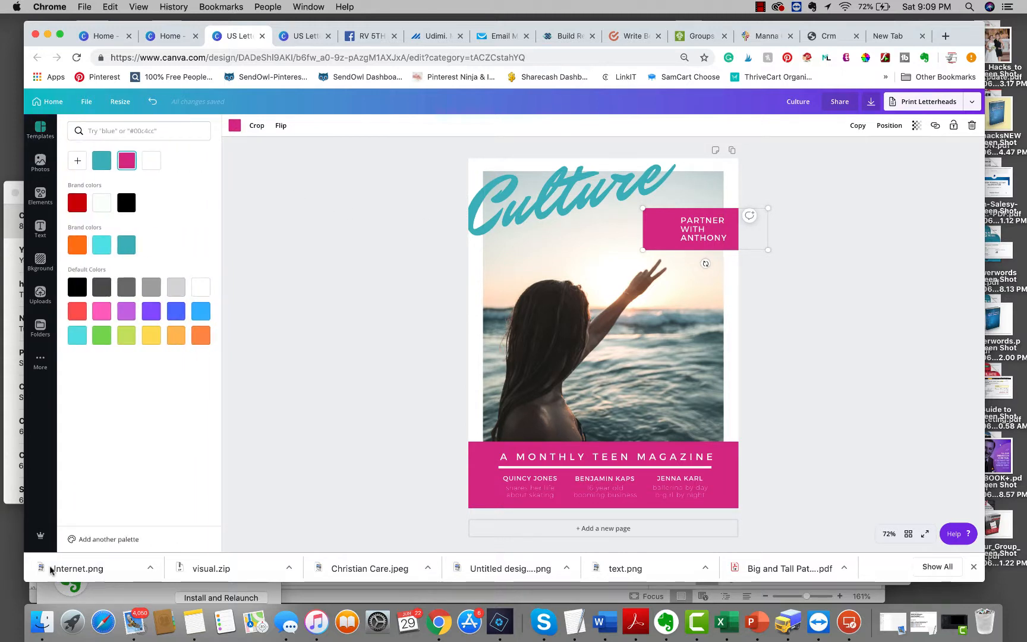
pyautogui.click(105, 163)
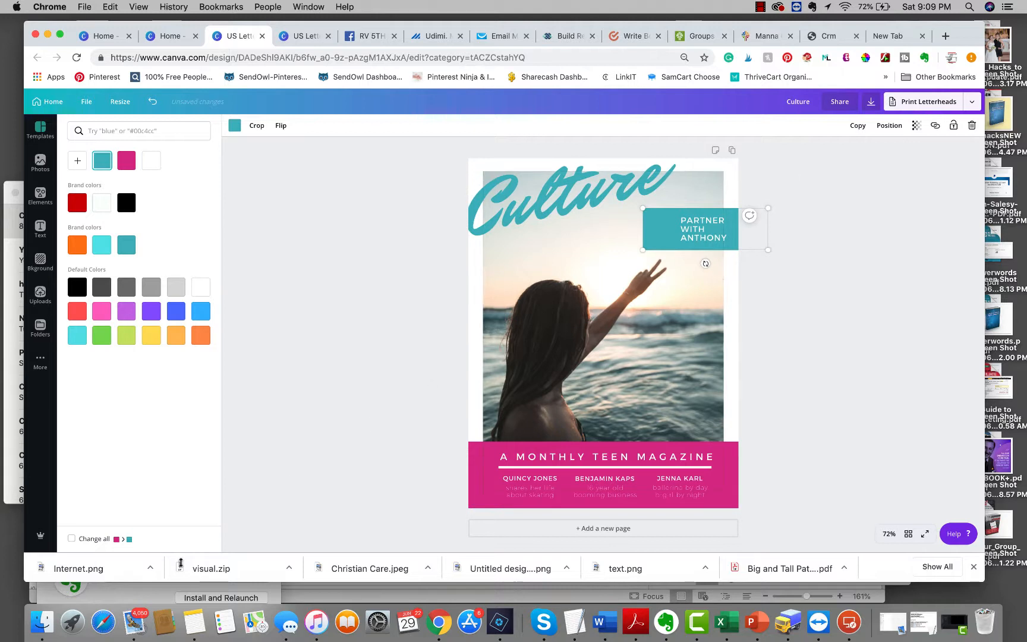
pyautogui.click(72, 539)
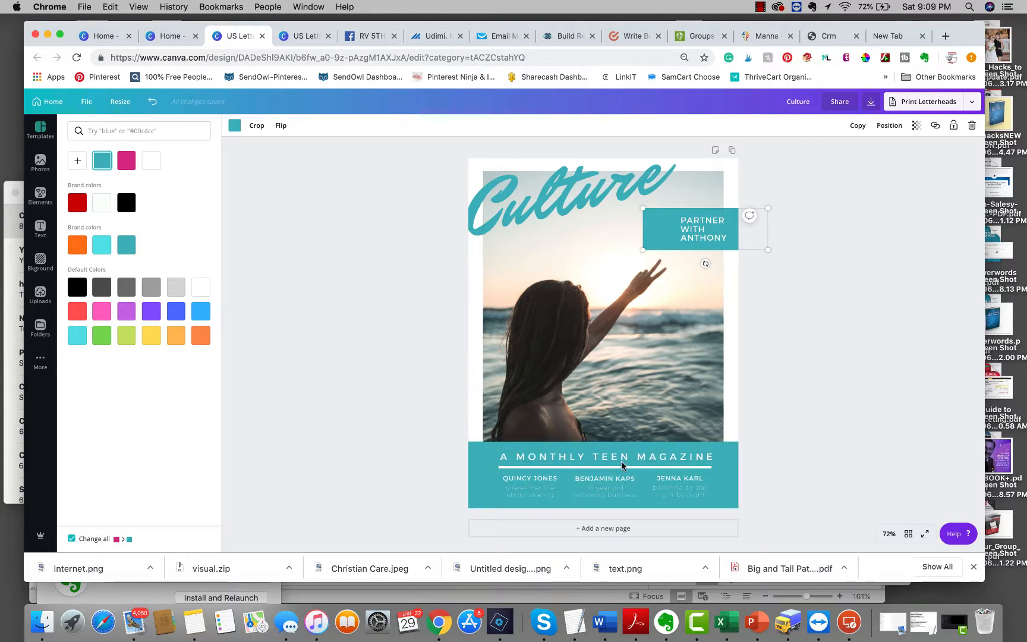
# - Replace the cover photo with the black-and-white portrait of the man in sunglasses from the 94-photo folder
pyautogui.doubleClick(508, 324)
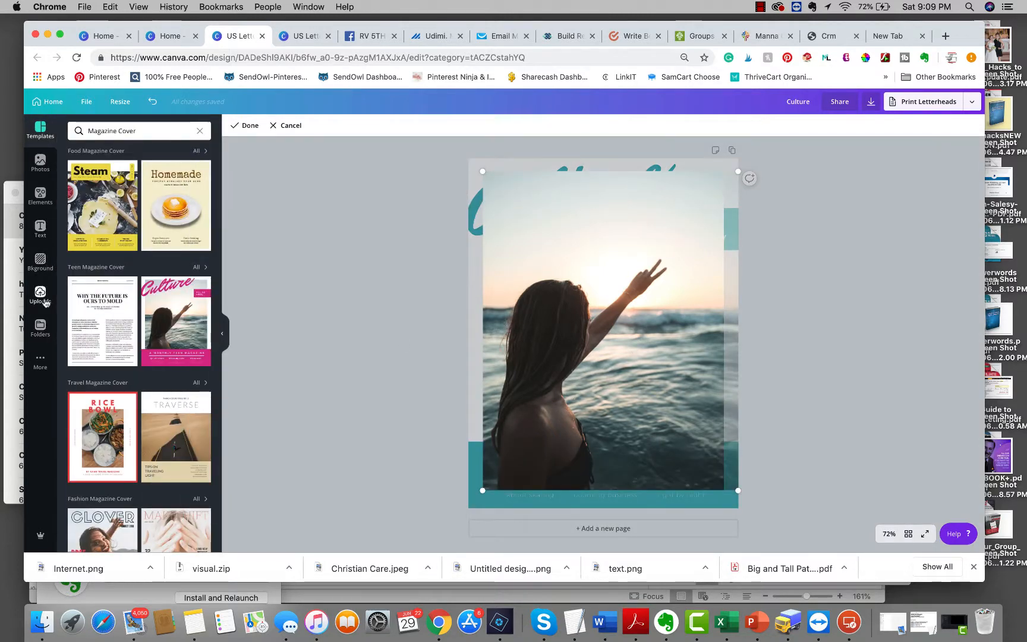
pyautogui.click(45, 301)
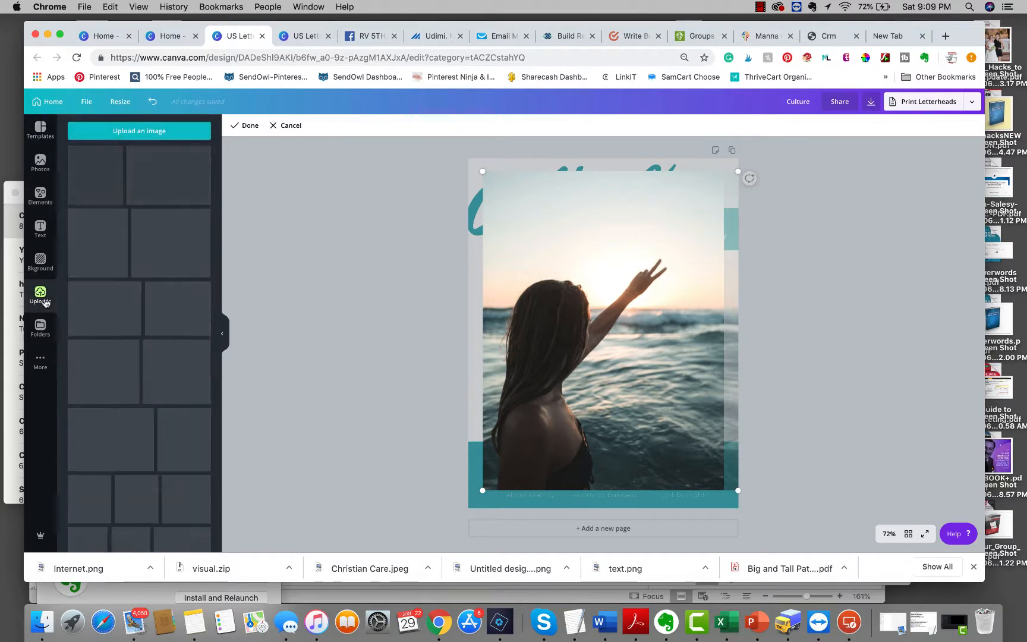
pyautogui.click(40, 332)
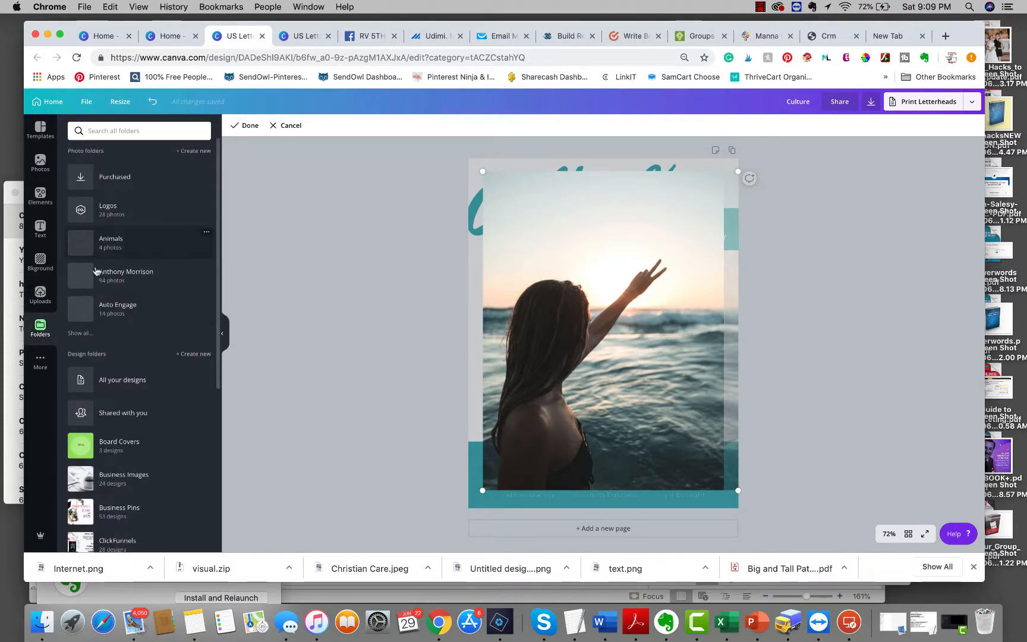
pyautogui.click(88, 279)
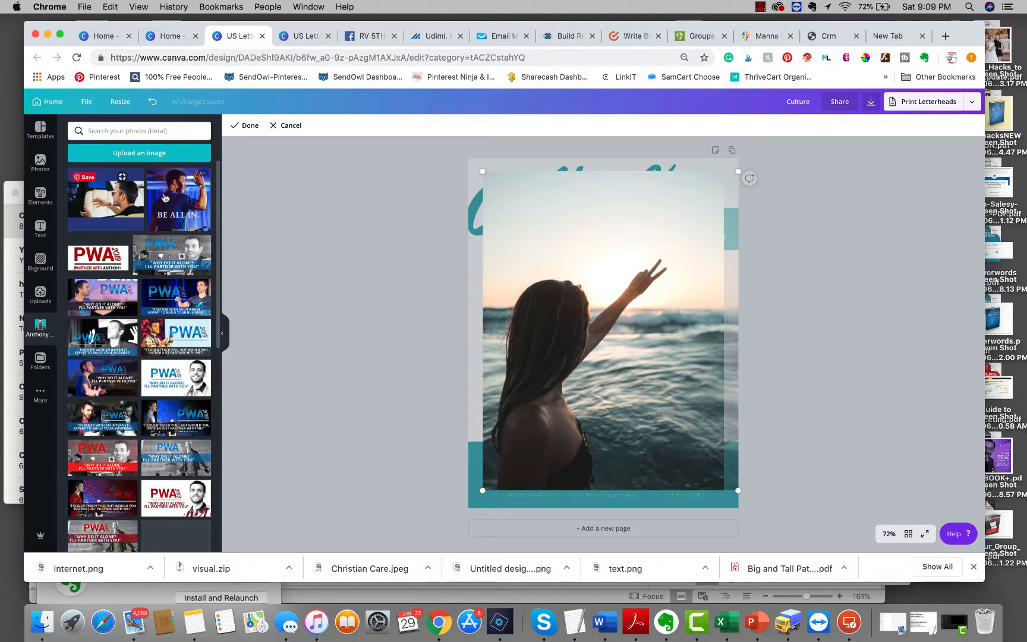
pyautogui.scroll(-10, 160, 415)
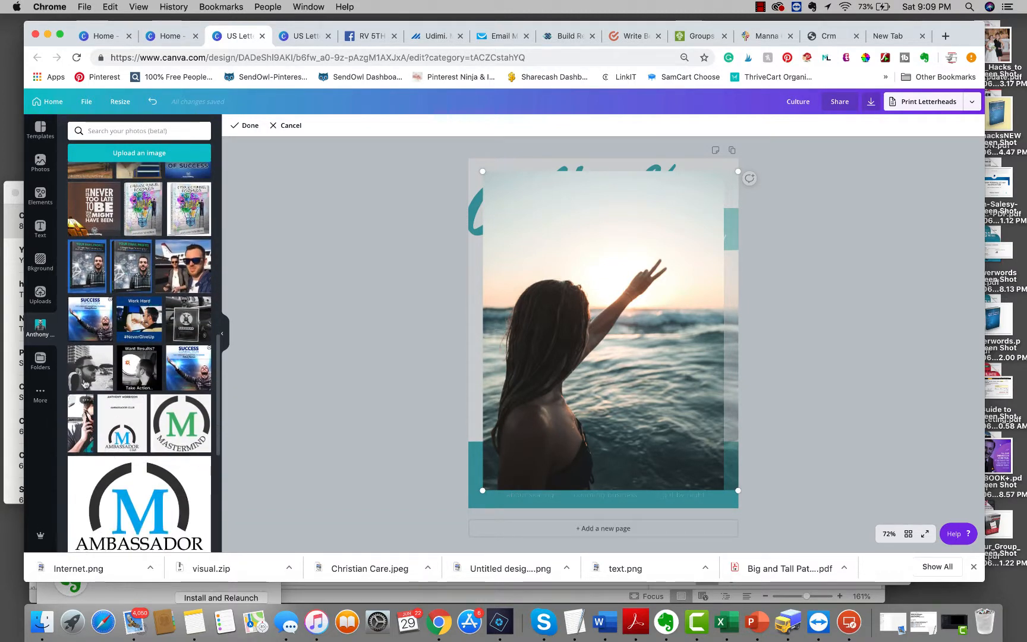
pyautogui.moveTo(89, 368); pyautogui.dragTo(532, 321)
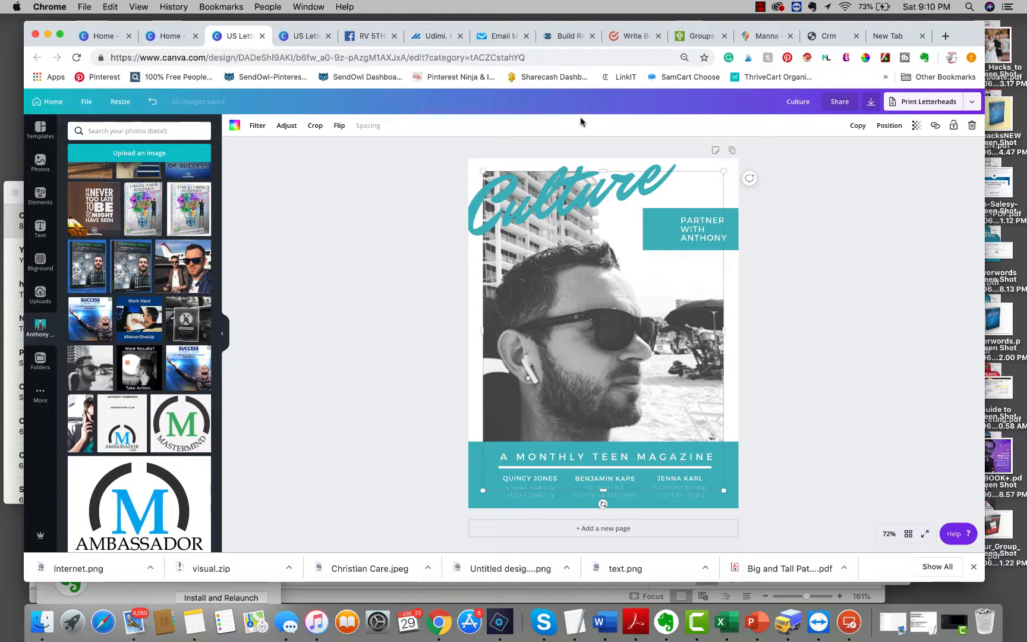
# - Download the finished magazine cover as a PNG
pyautogui.click(873, 106)
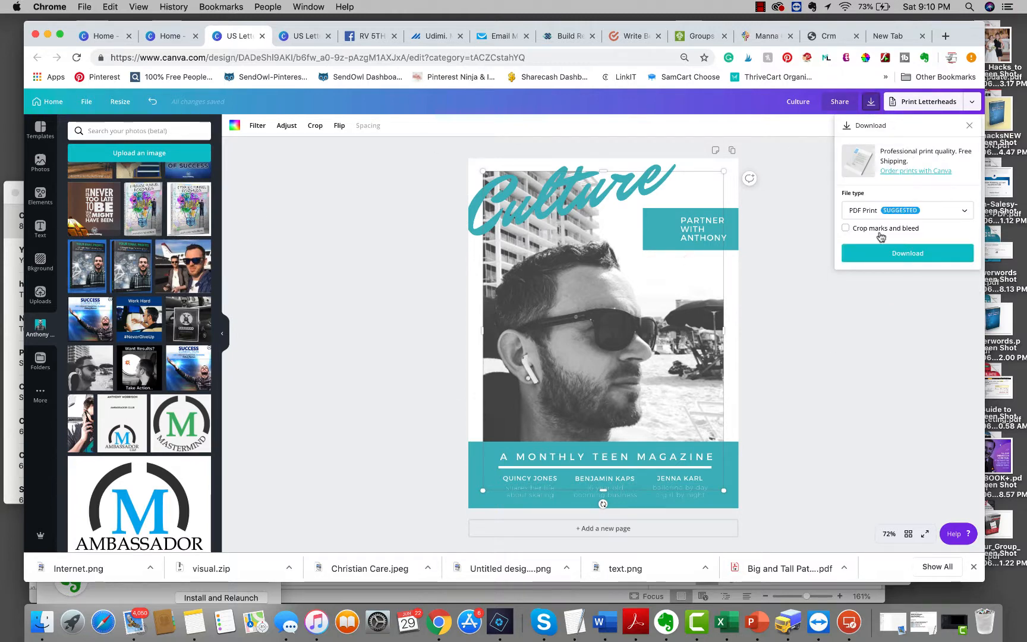
pyautogui.click(864, 212)
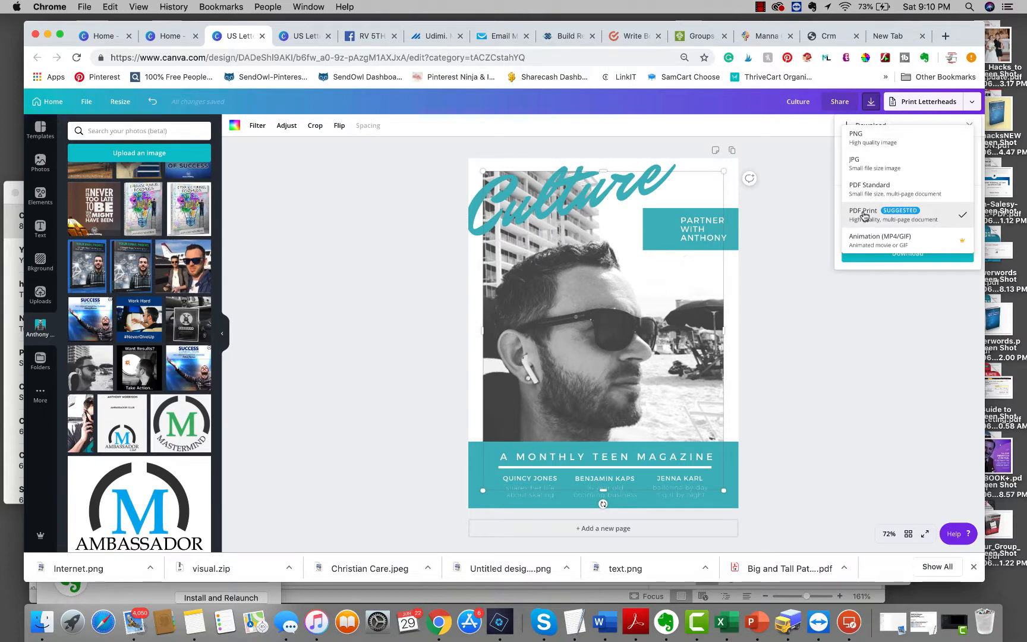
pyautogui.click(861, 142)
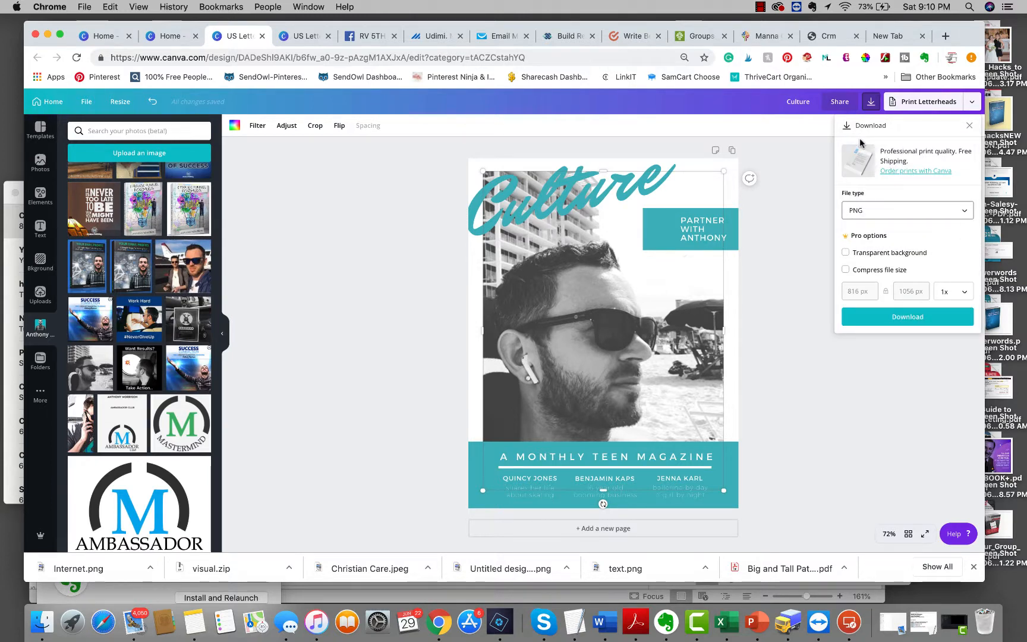
pyautogui.click(910, 319)
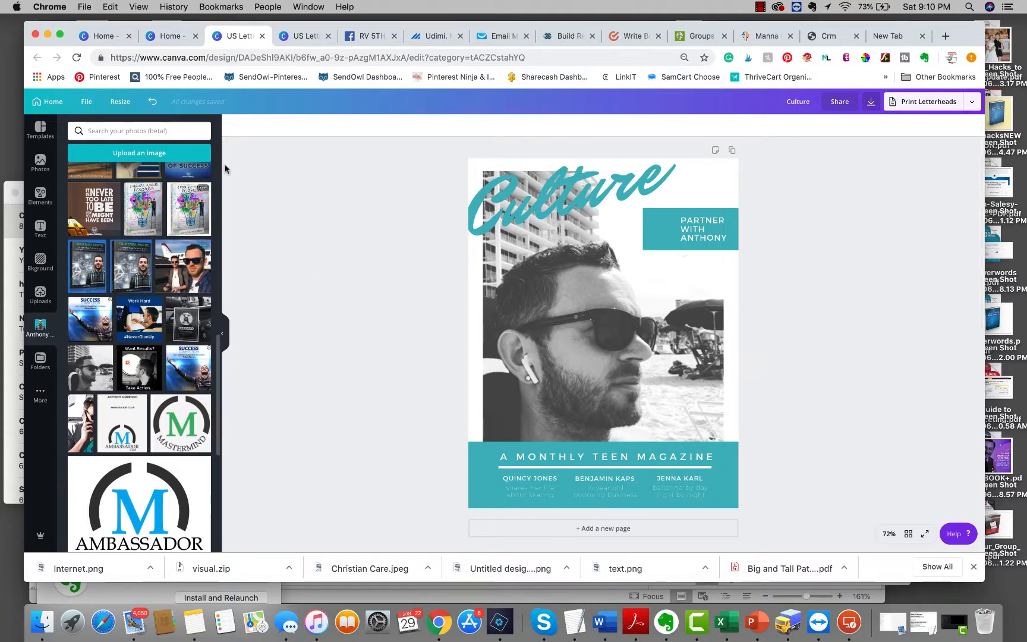
# - Switch to the "contents" design and search the templates for "content", browsing the table of contents layouts
pyautogui.click(304, 36)
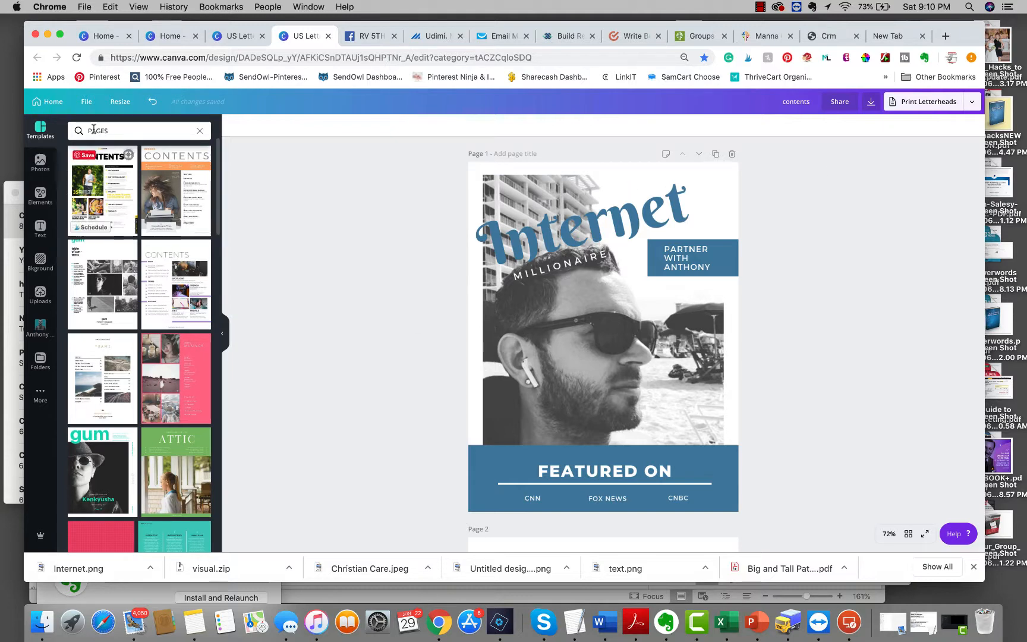
pyautogui.click(122, 130)
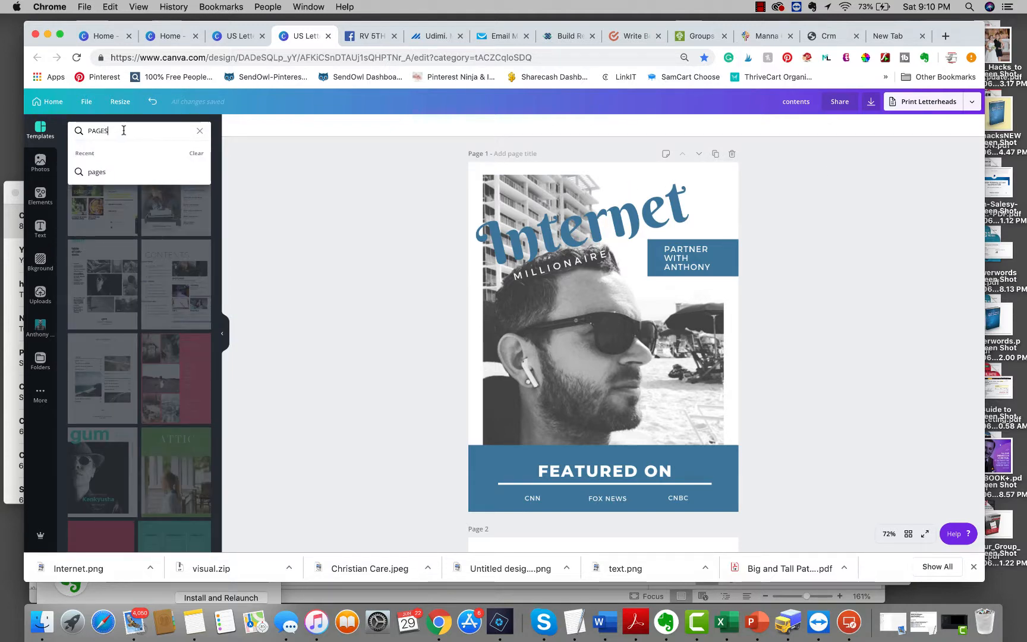
pyautogui.moveTo(124, 130); pyautogui.dragTo(81, 130)
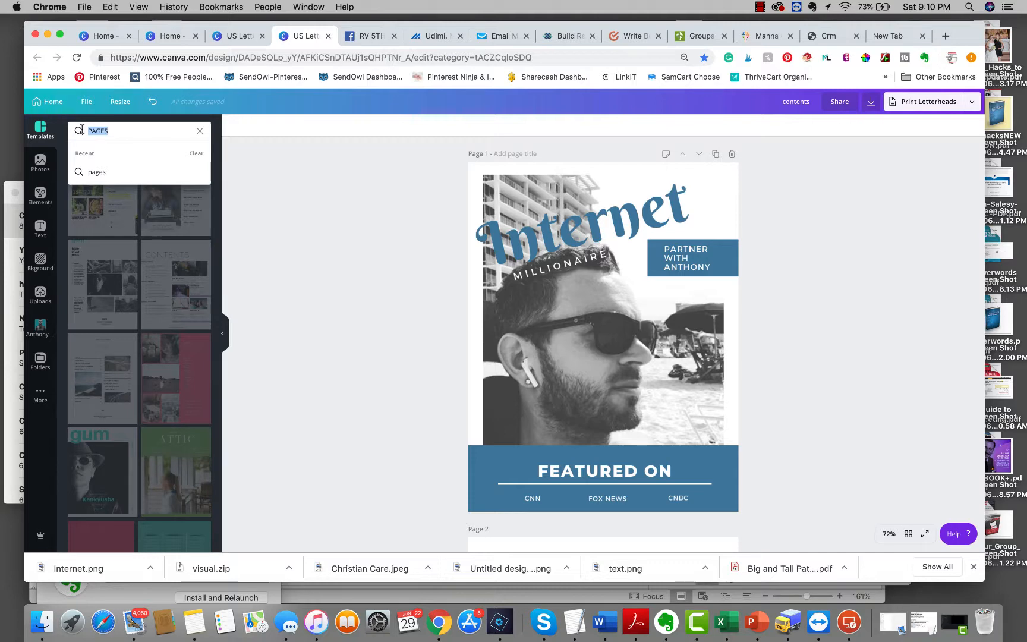
pyautogui.write('content')
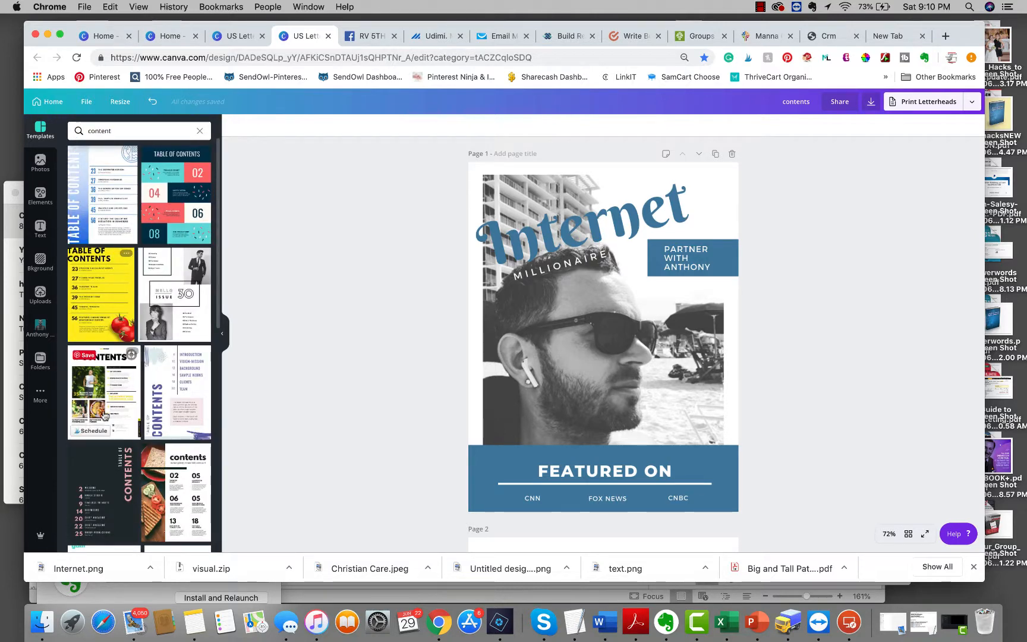
pyautogui.scroll(-5, 137, 383)
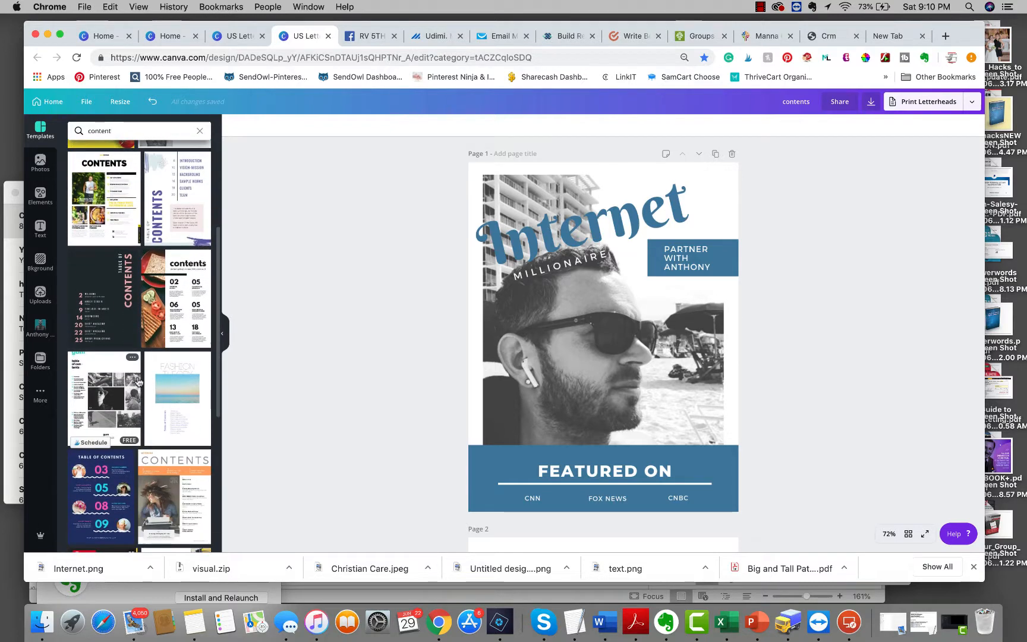
# - Review the magazine cover on page 1 and the table of contents layout on page 2
pyautogui.scroll(-10, 680, 306)
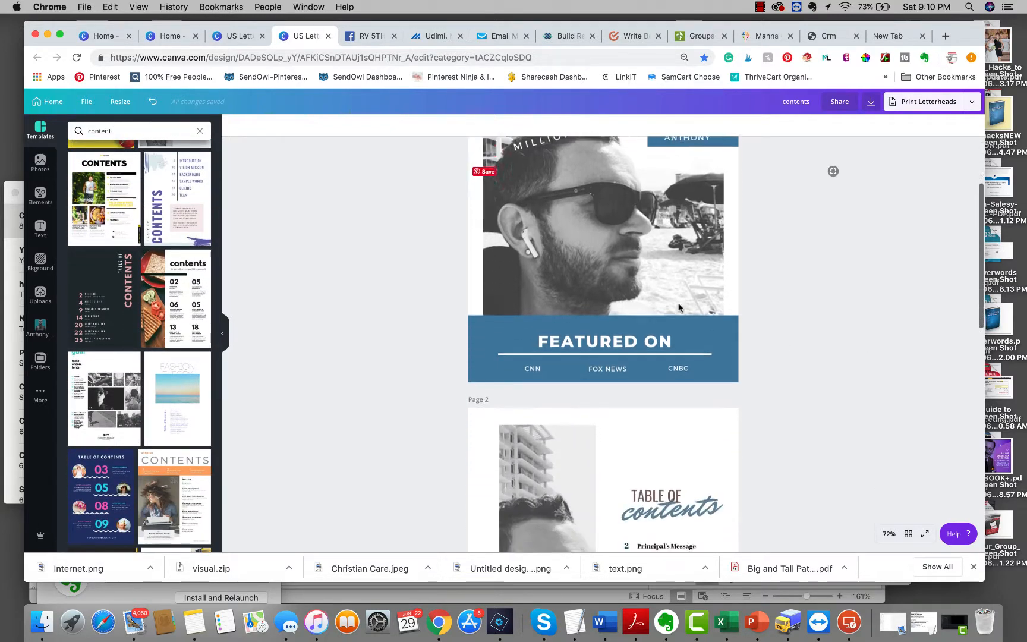
pyautogui.scroll(-3, 634, 383)
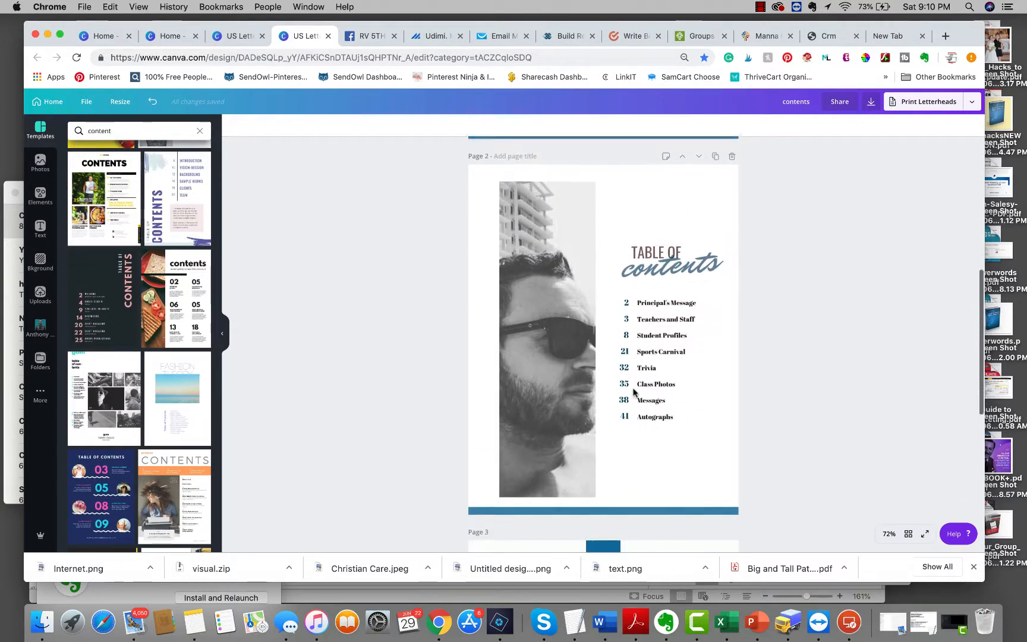
pyautogui.scroll(4, 737, 378)
pyautogui.scroll(8, 741, 376)
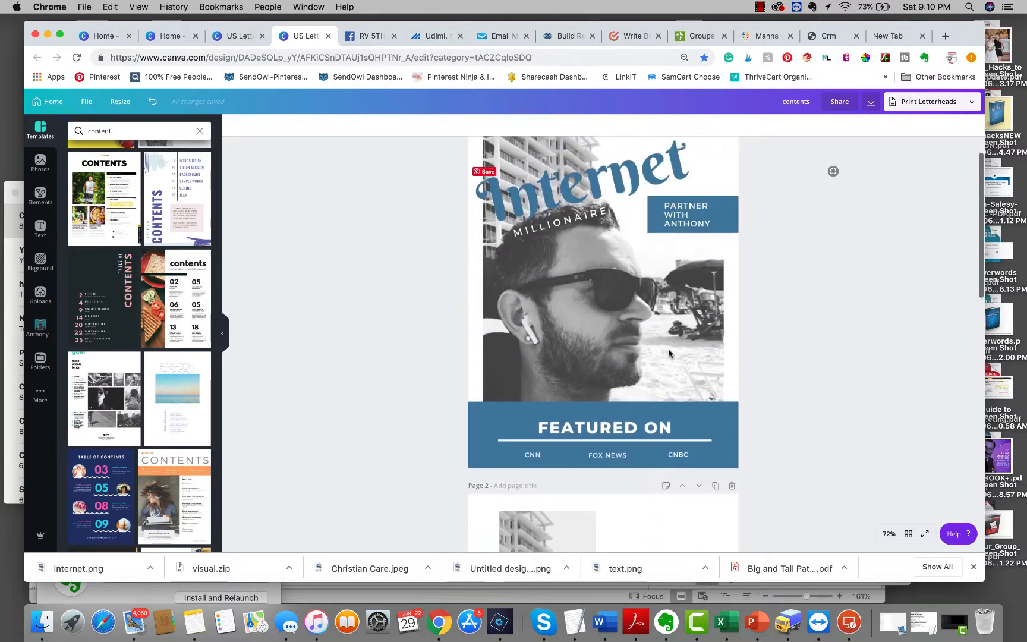
pyautogui.scroll(-10, 582, 362)
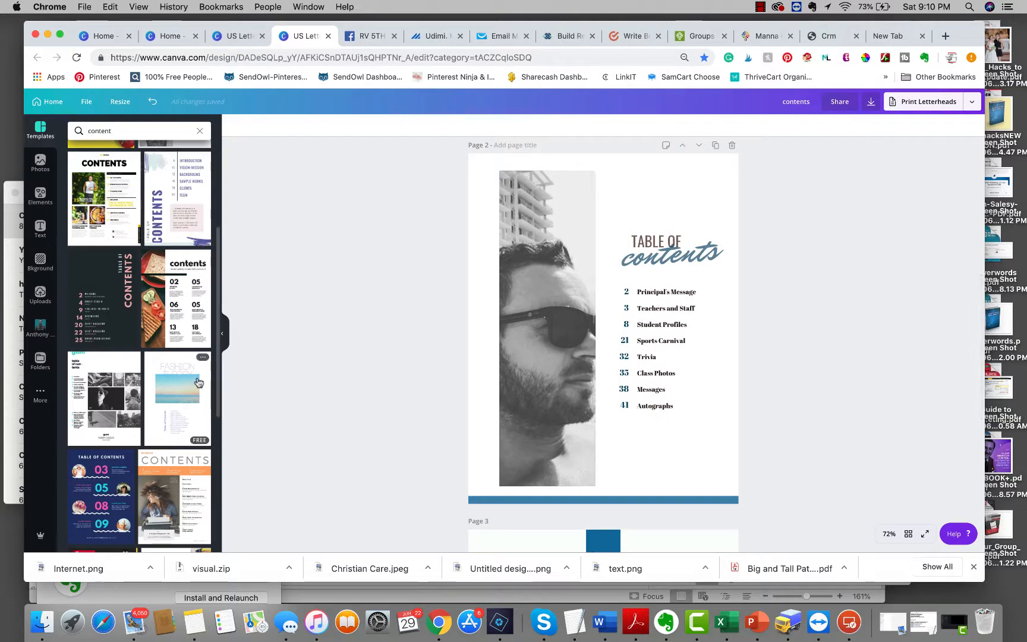
# - Browse the "content" template results for alternative table of contents layouts
pyautogui.scroll(-10, 186, 364)
pyautogui.scroll(-10, 187, 364)
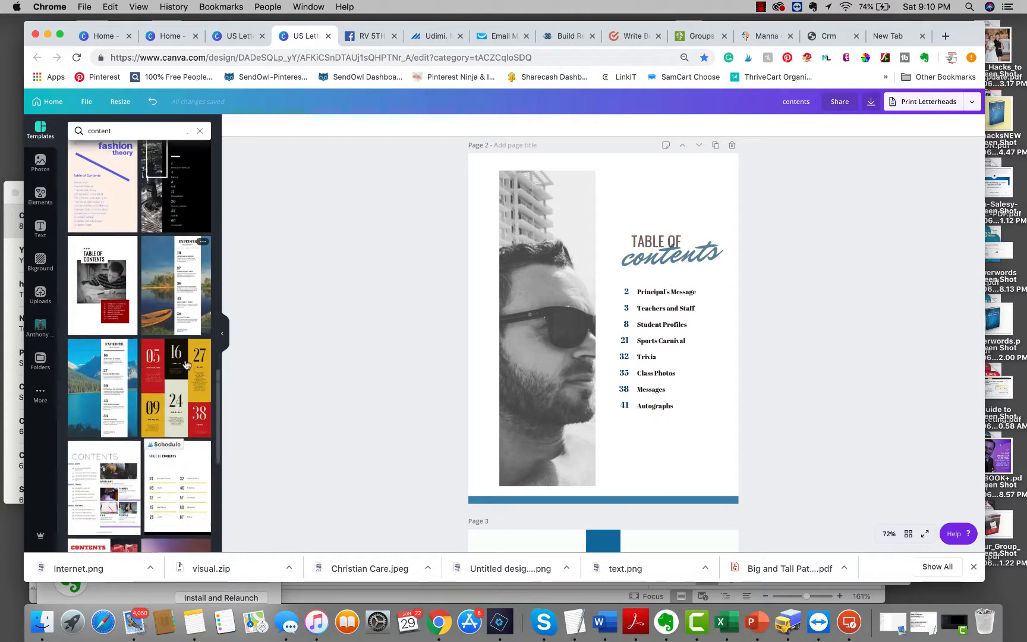
pyautogui.scroll(-10, 186, 365)
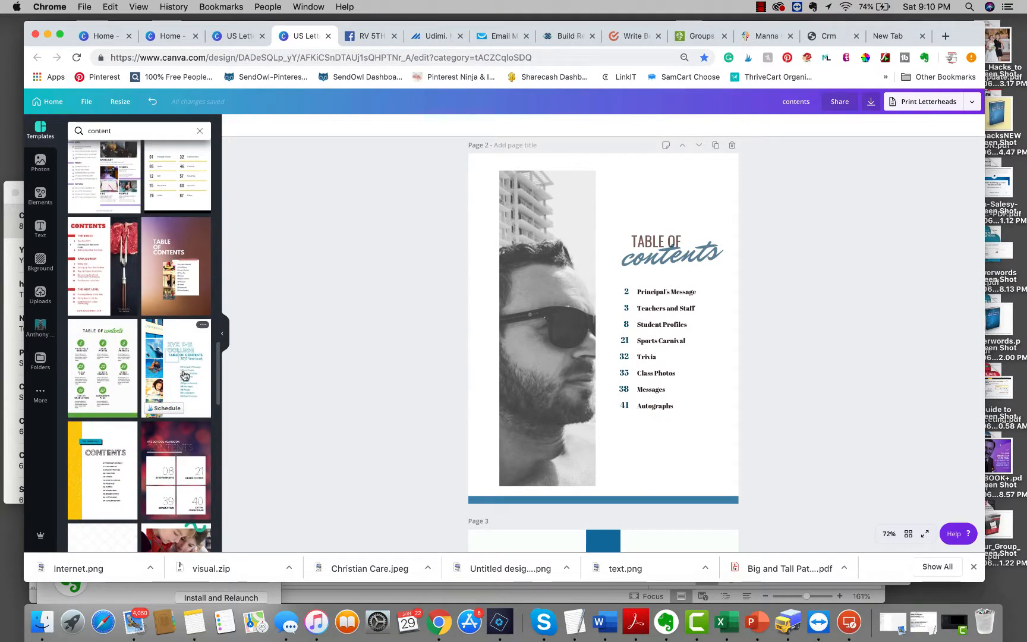
pyautogui.scroll(-10, 184, 375)
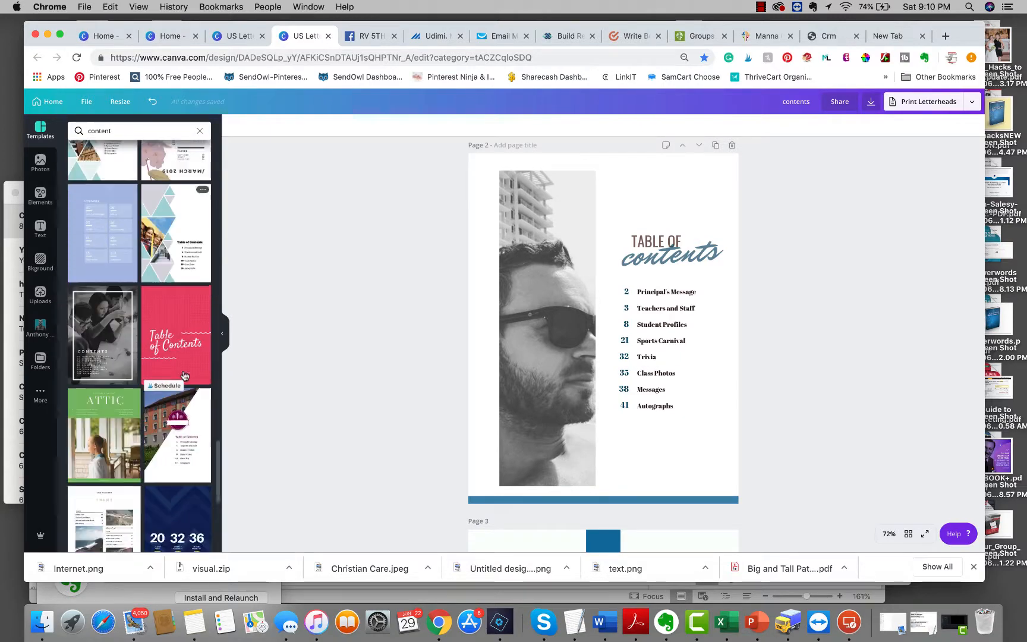
pyautogui.scroll(15, 184, 375)
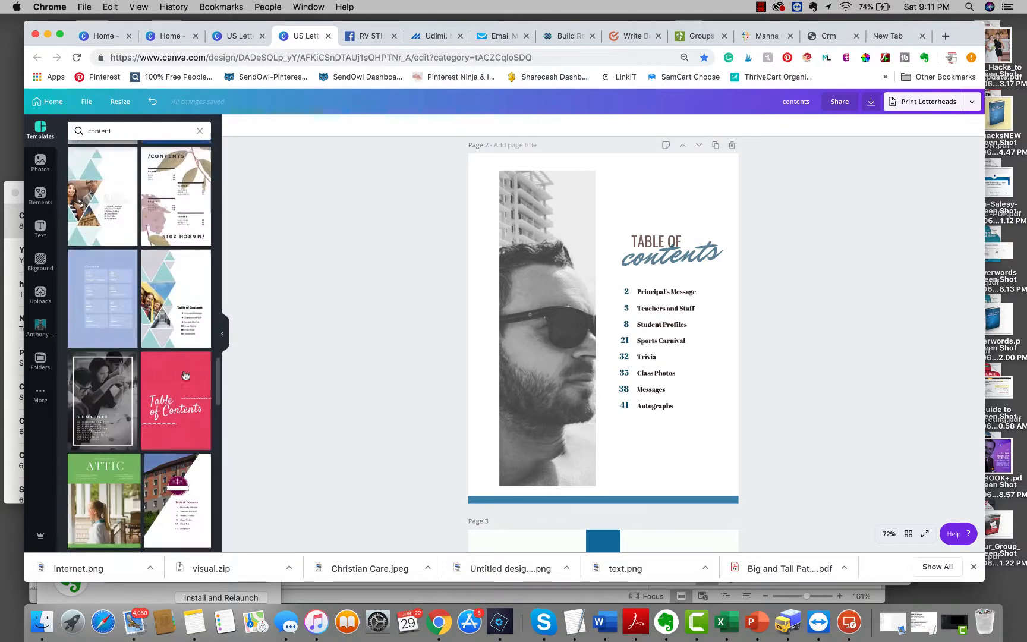
pyautogui.scroll(-1, 184, 376)
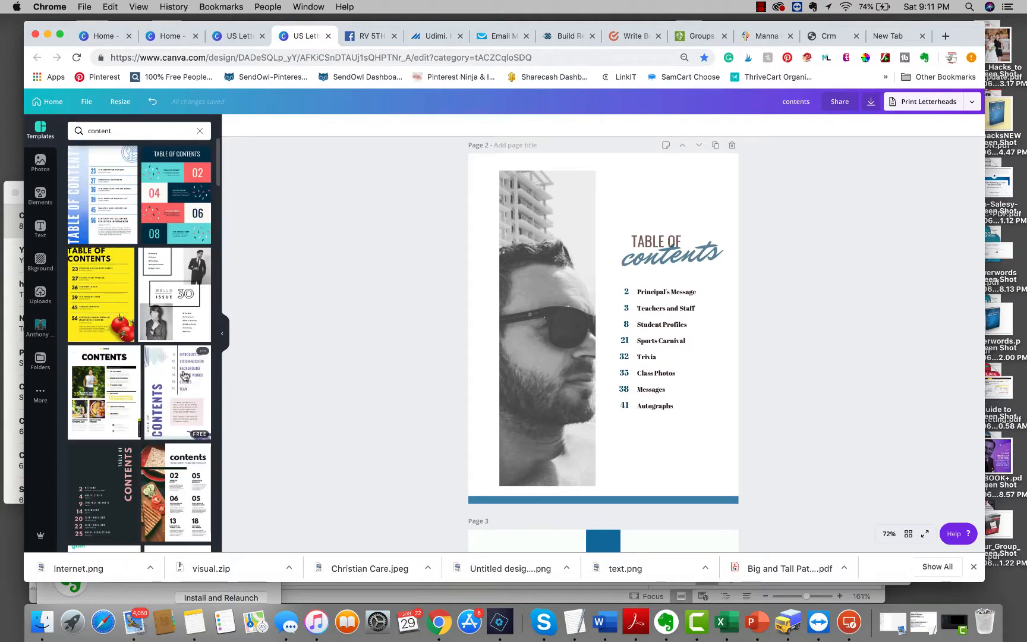
pyautogui.scroll(-10, 185, 376)
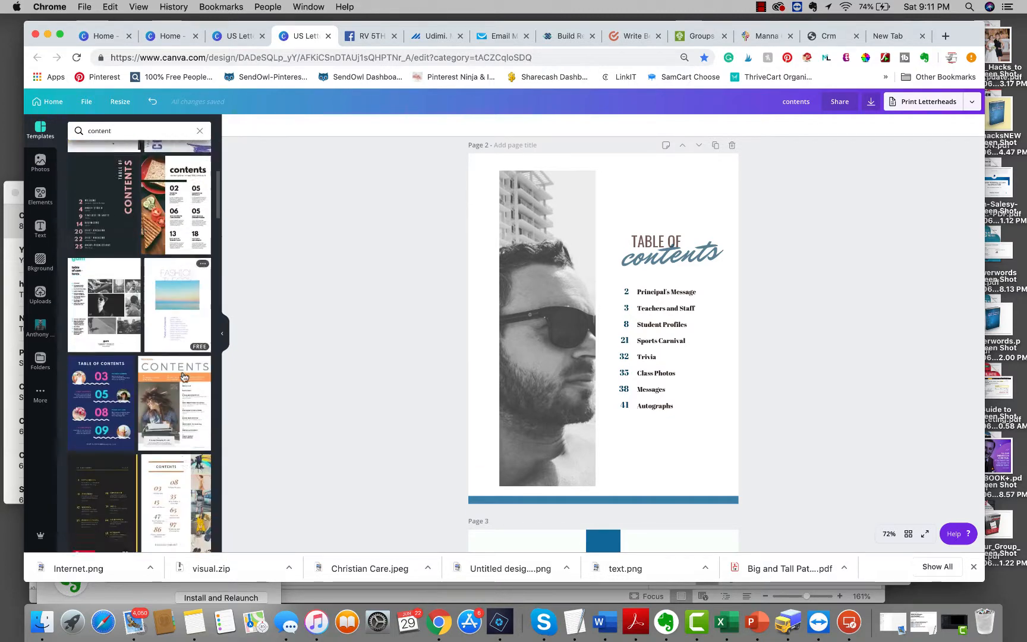
pyautogui.scroll(-10, 122, 407)
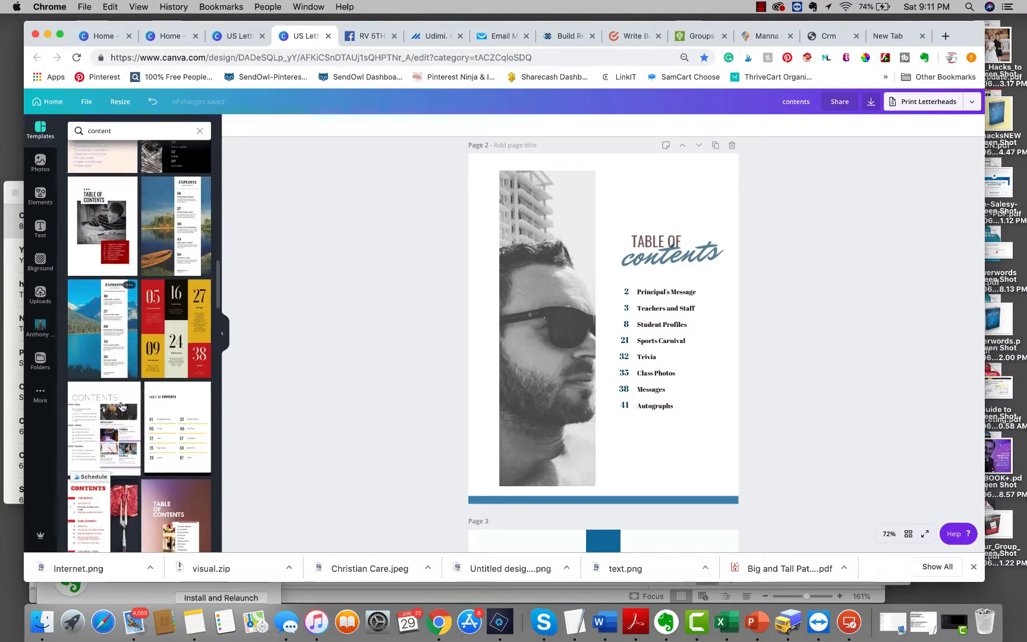
pyautogui.scroll(5, 122, 406)
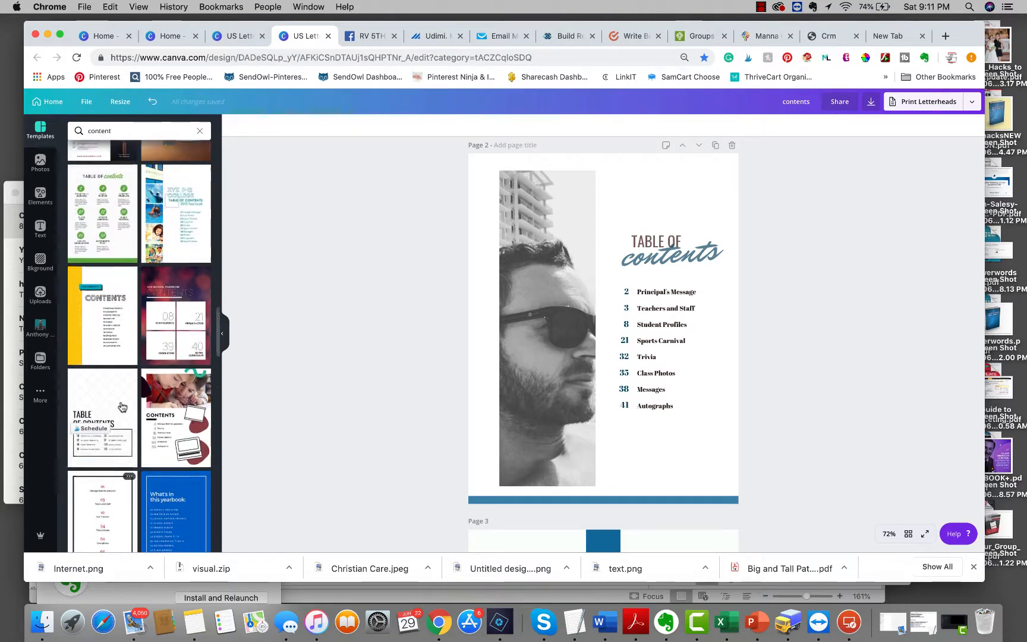
pyautogui.scroll(-10, 179, 335)
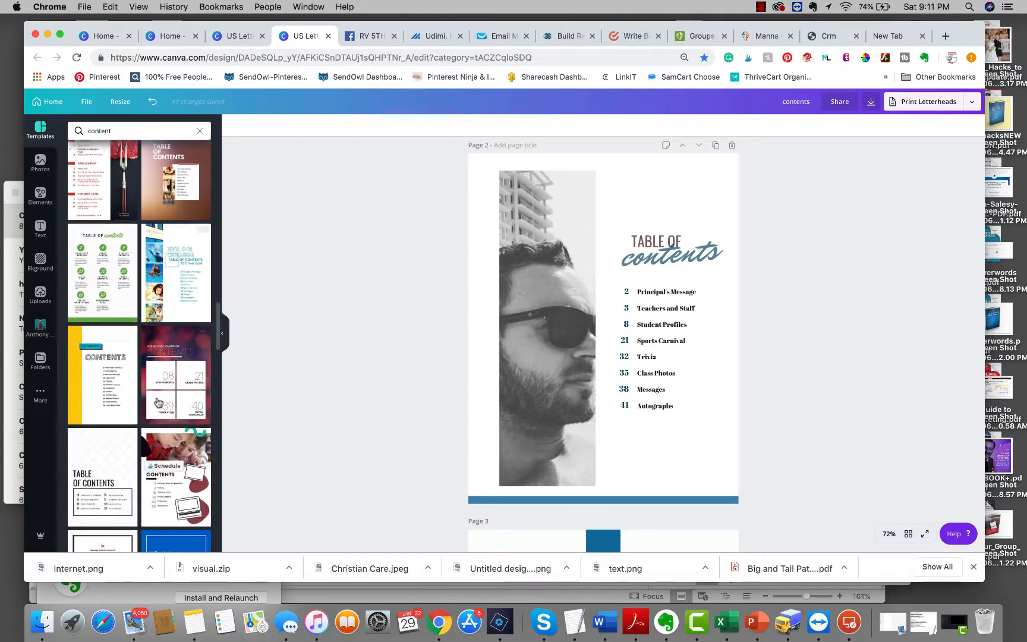
pyautogui.scroll(-10, 159, 404)
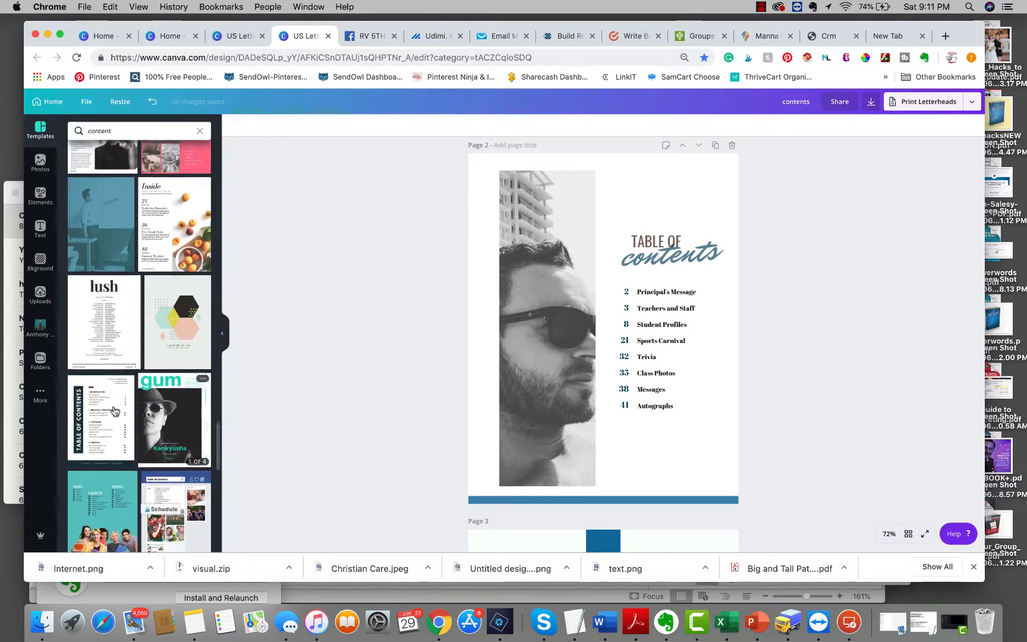
pyautogui.scroll(-5, 138, 430)
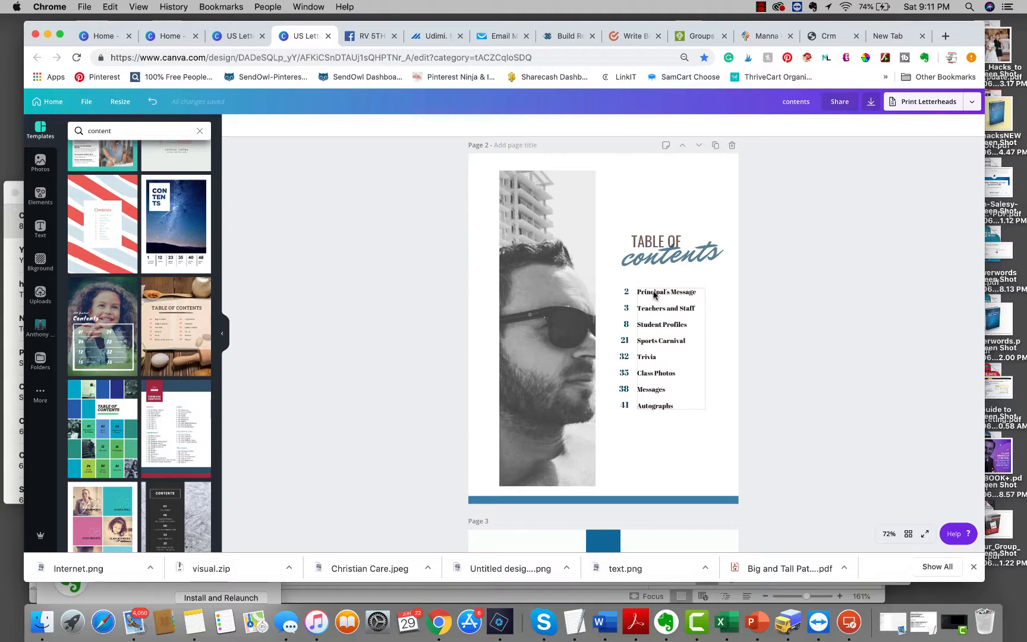
# - Examine how the cover, the table of contents and the Chapter One page follow each other in the design
pyautogui.scroll(2, 585, 352)
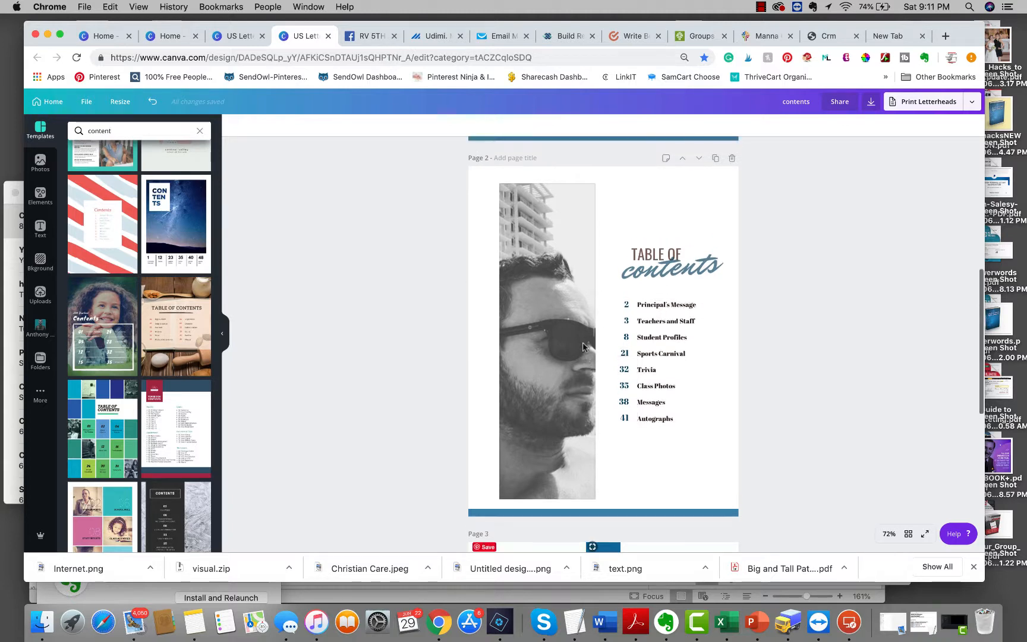
pyautogui.scroll(-5, 583, 341)
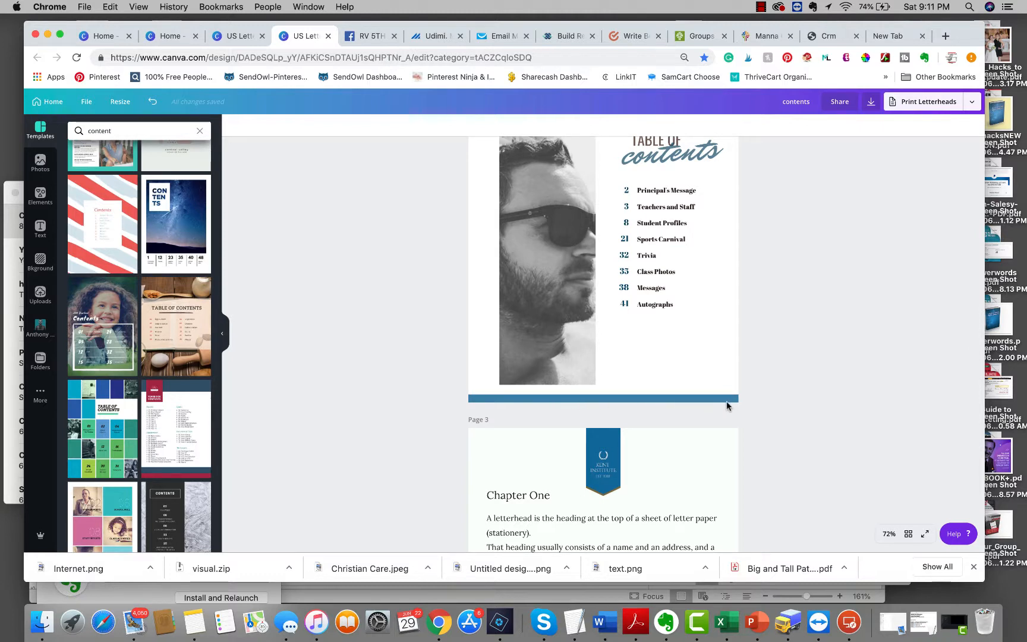
pyautogui.scroll(5, 726, 406)
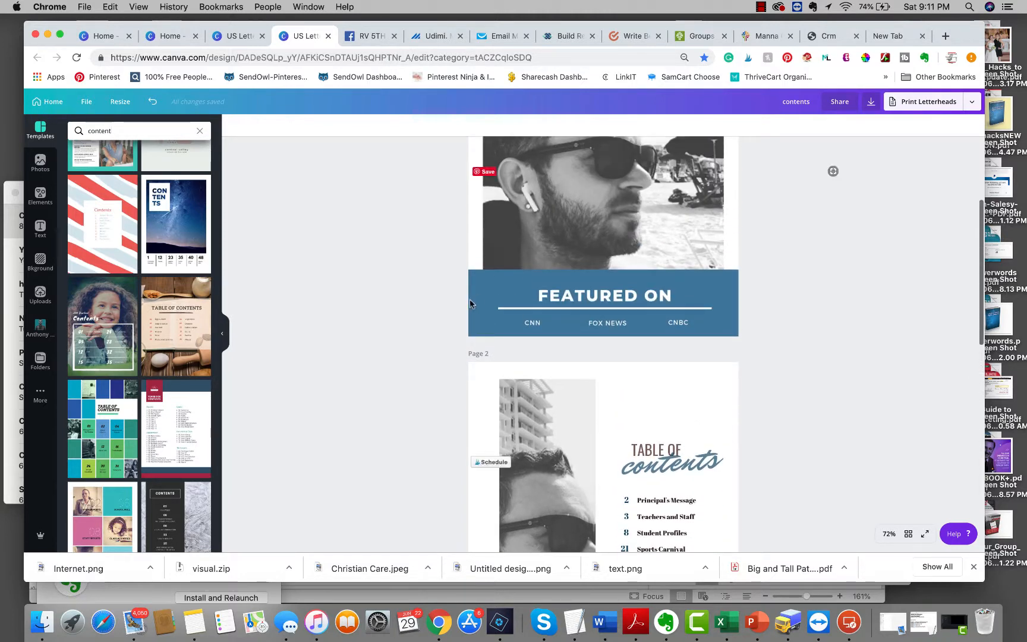
pyautogui.scroll(-4, 541, 361)
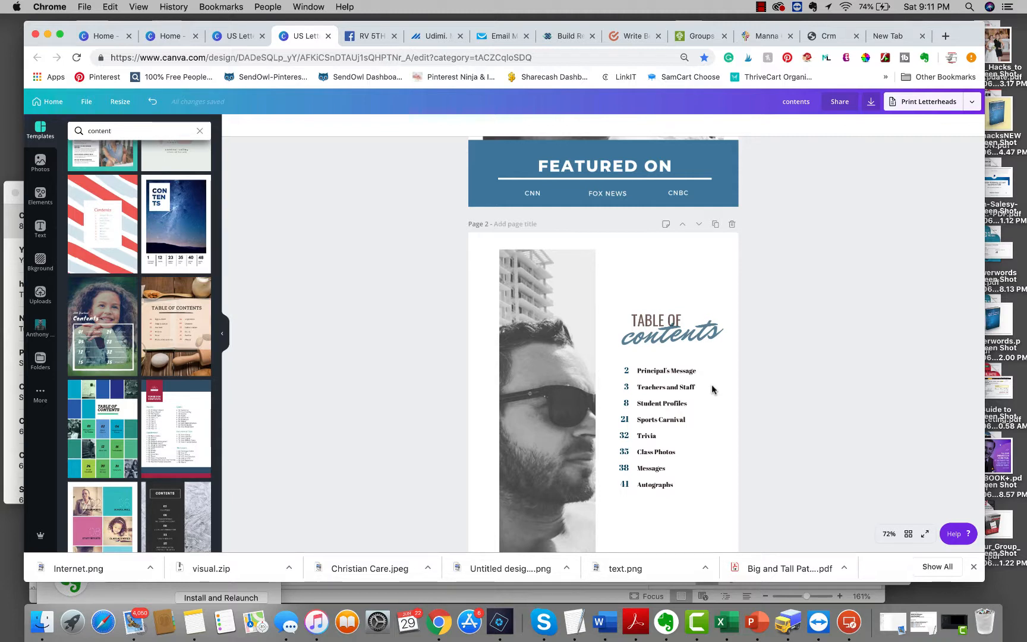
pyautogui.scroll(-5, 712, 386)
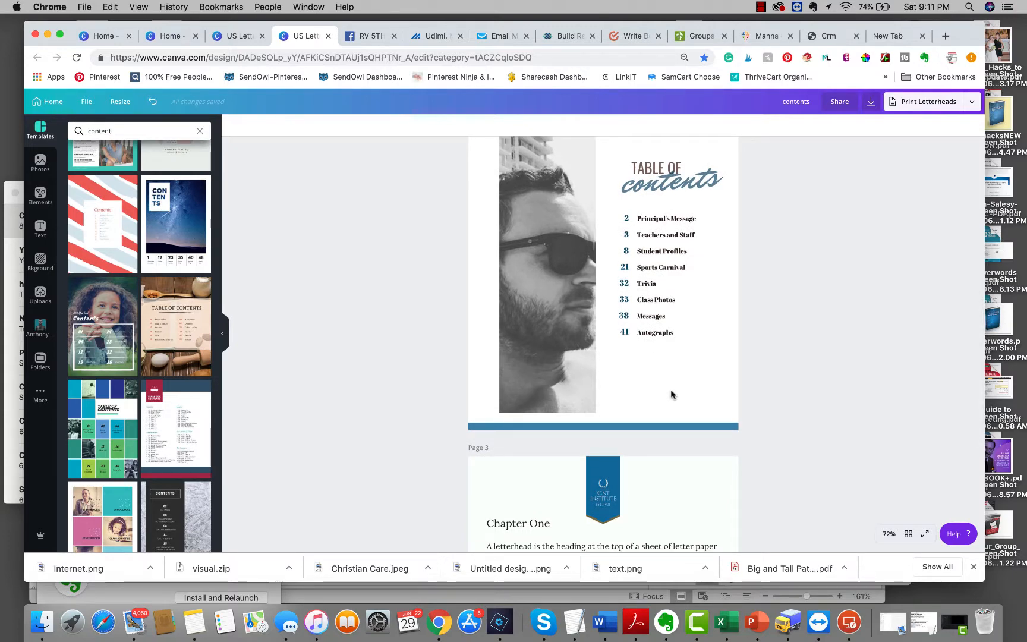
pyautogui.scroll(-5, 672, 395)
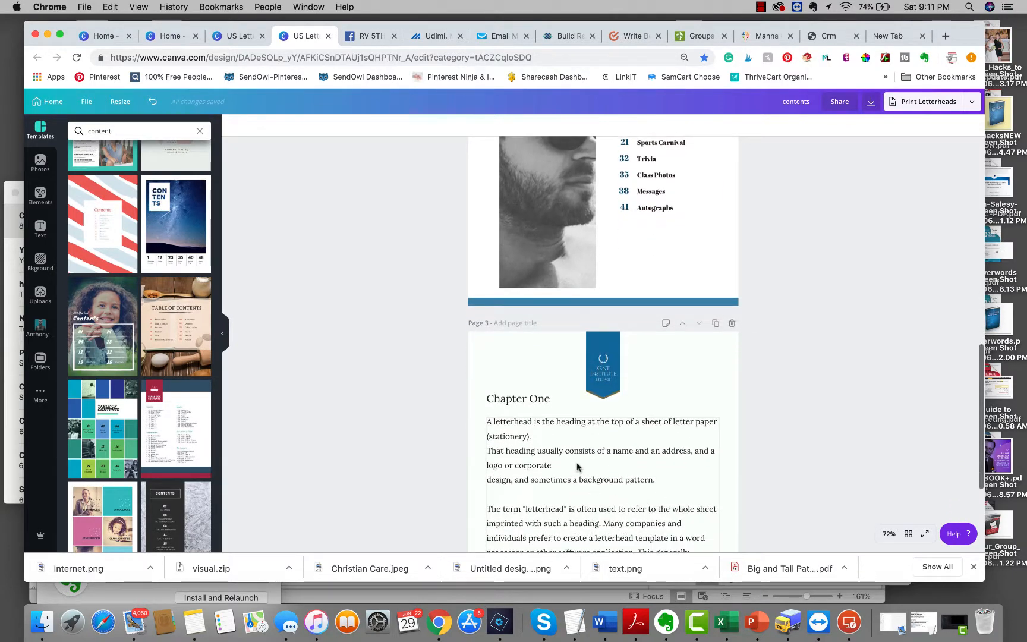
pyautogui.scroll(-1, 535, 470)
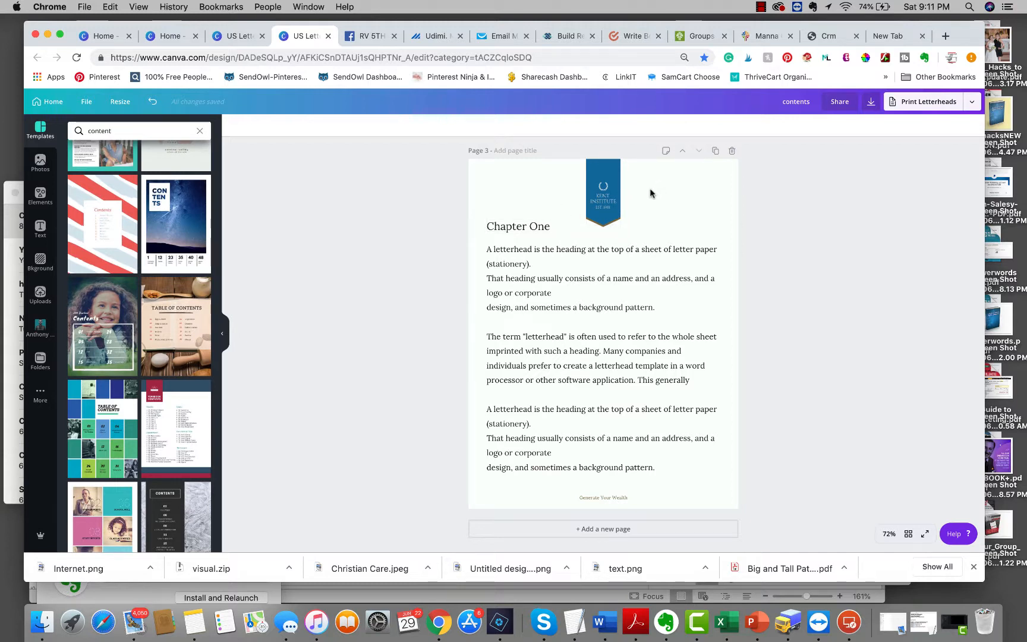
# - Move the "Chapter One" heading and the body text block slightly higher on page 3
pyautogui.click(604, 199)
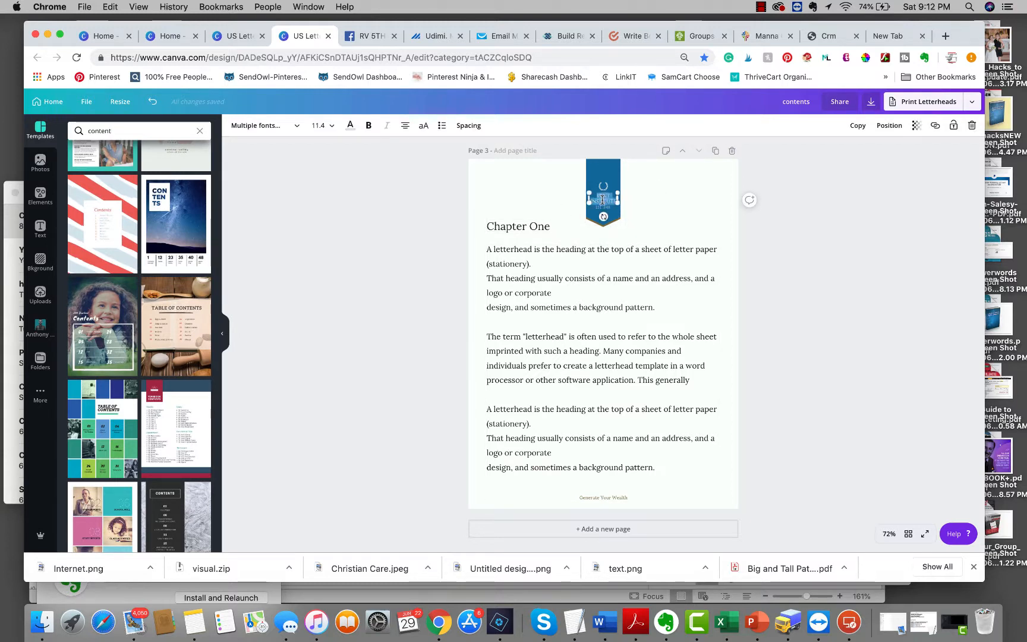
pyautogui.click(650, 204)
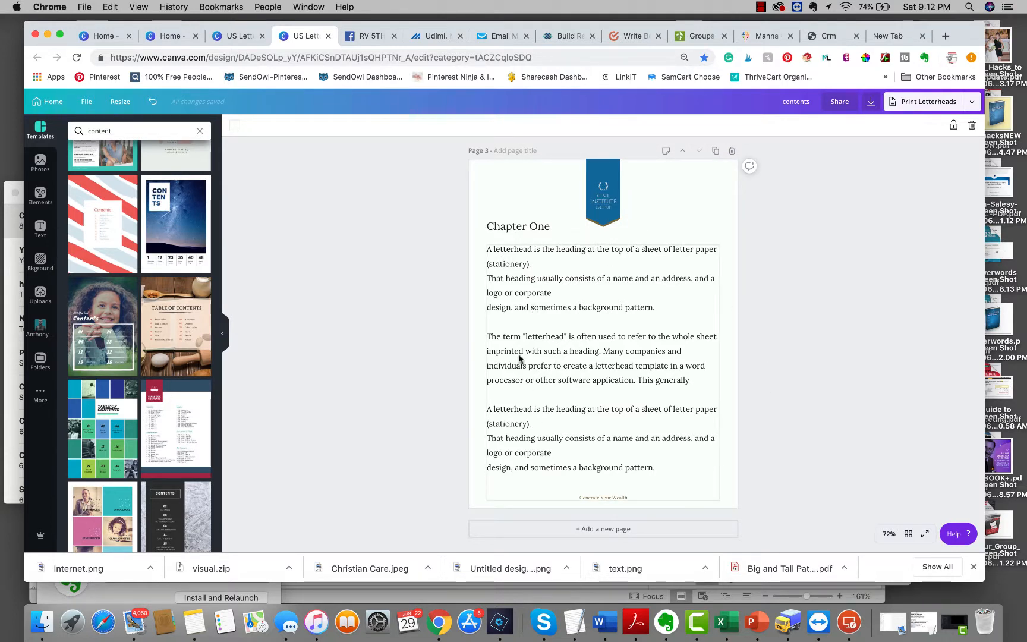
pyautogui.moveTo(507, 229); pyautogui.dragTo(509, 209)
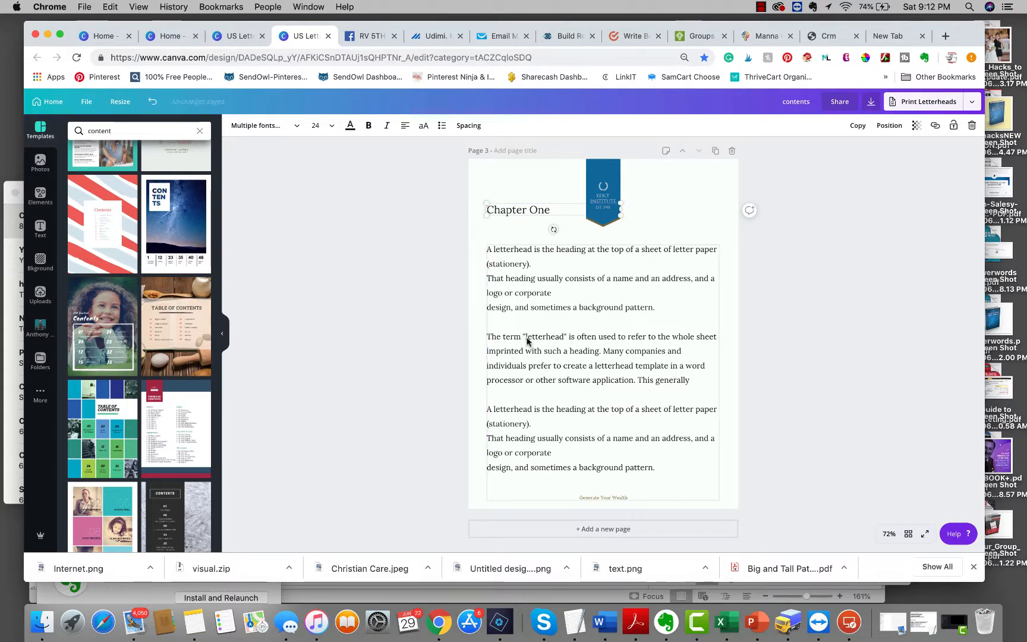
pyautogui.moveTo(521, 337); pyautogui.dragTo(521, 323)
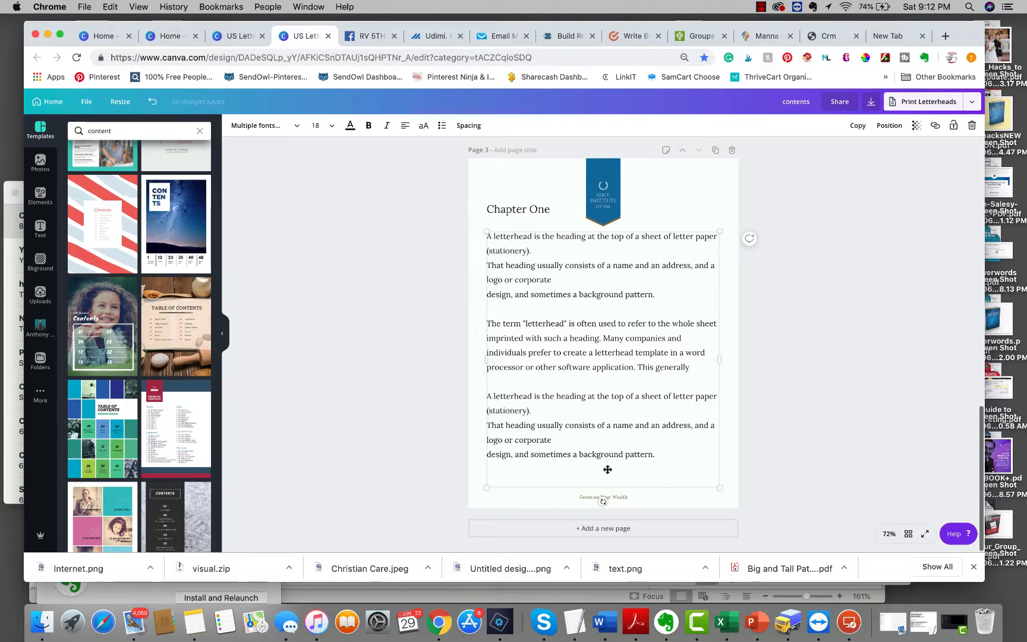
# - Duplicate the Chapter One page as page 4 and compare the copy with the original
pyautogui.scroll(5, 607, 471)
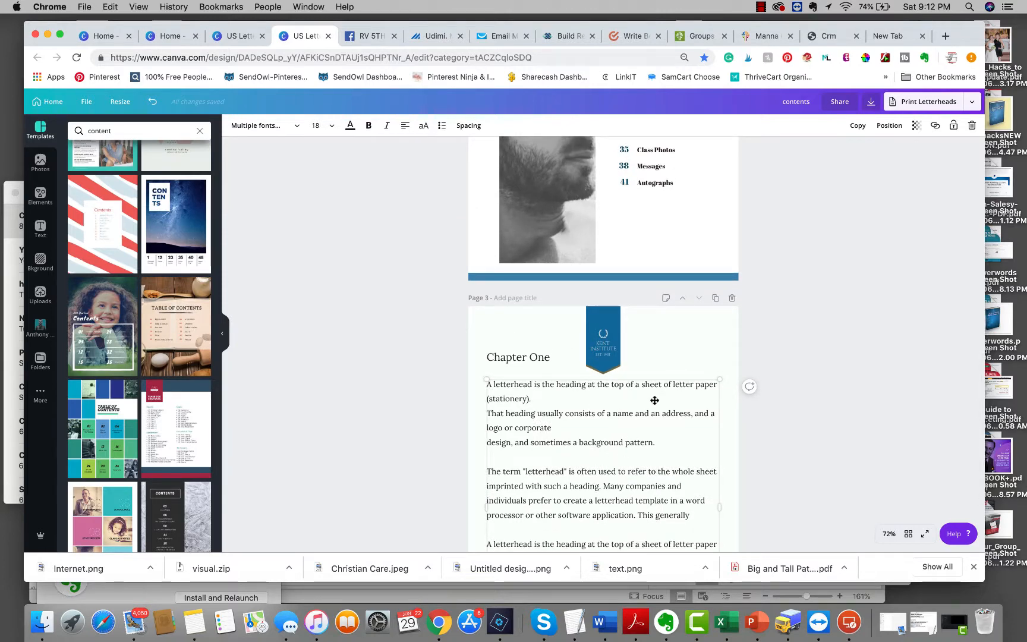
pyautogui.scroll(-5, 657, 410)
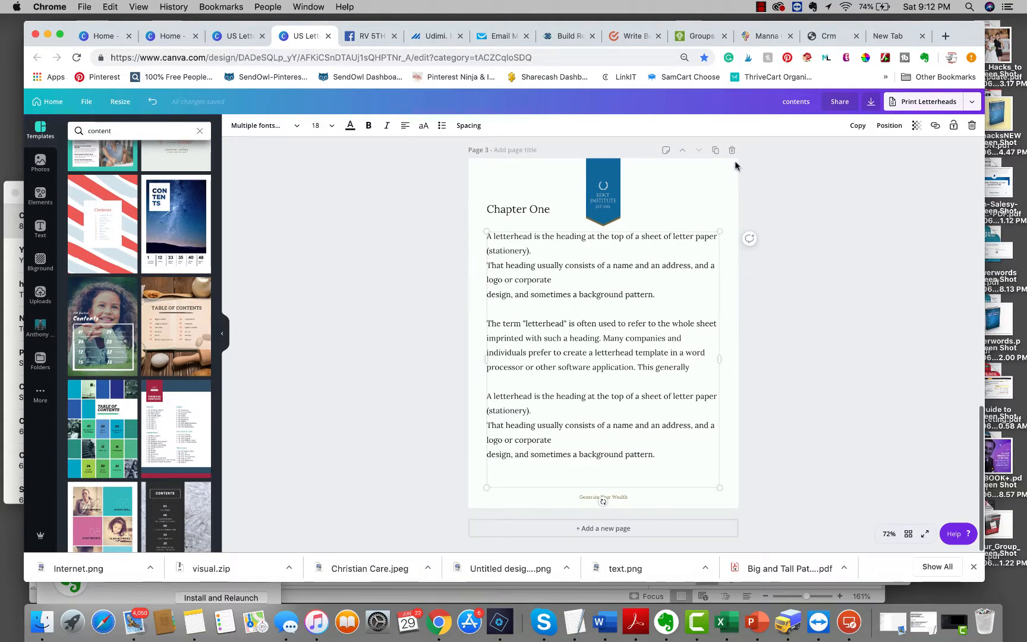
pyautogui.click(716, 150)
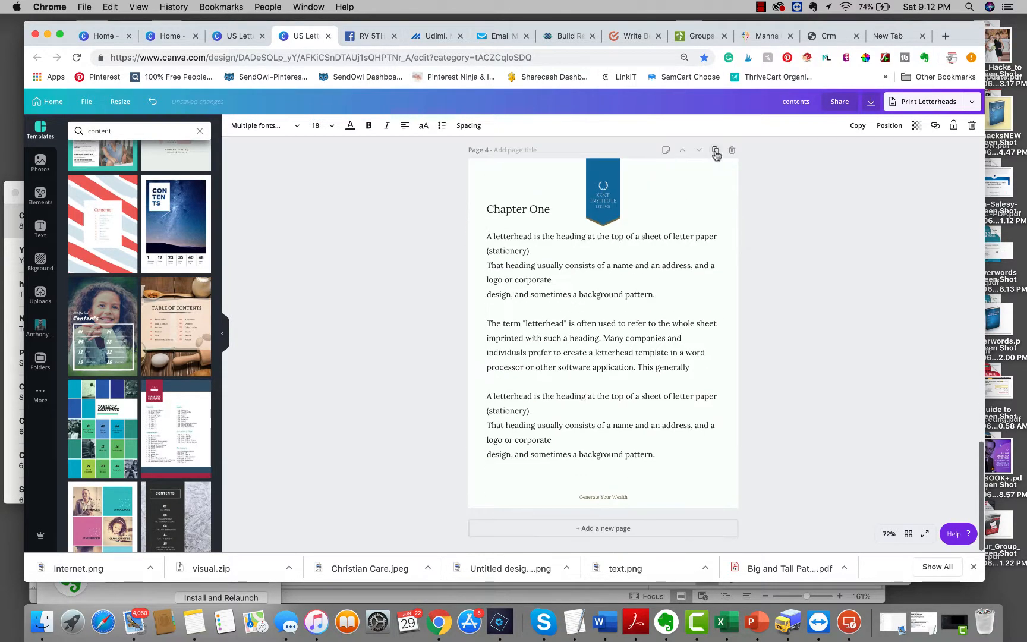
pyautogui.scroll(-8, 582, 357)
pyautogui.scroll(5, 570, 321)
pyautogui.scroll(2, 565, 298)
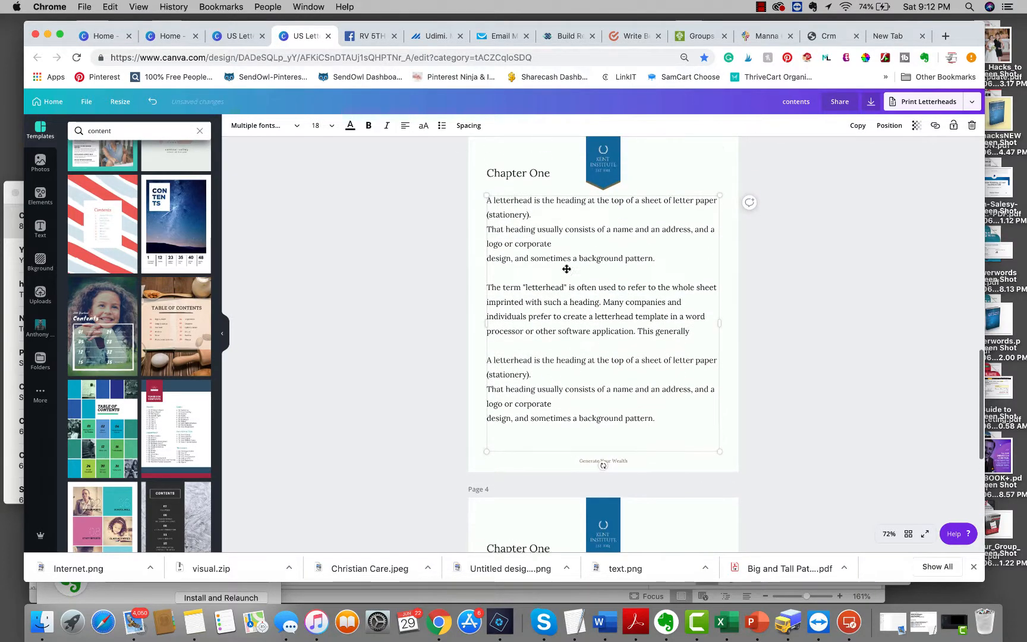
pyautogui.scroll(-1, 690, 441)
pyautogui.scroll(-4, 654, 443)
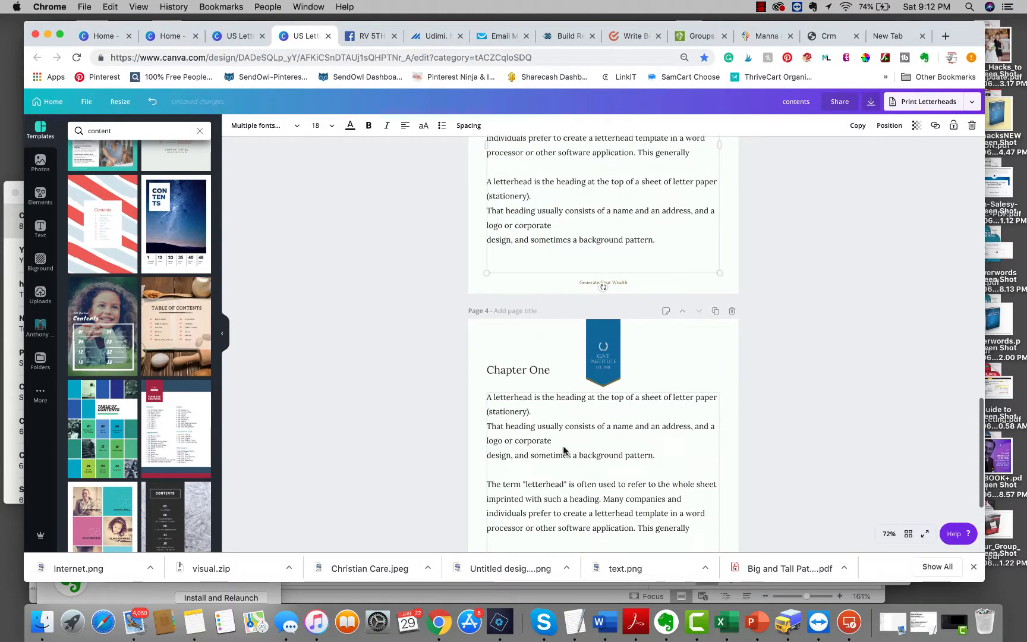
# - Clear all the body text below the "Chapter One" heading on page 4
pyautogui.click(524, 374)
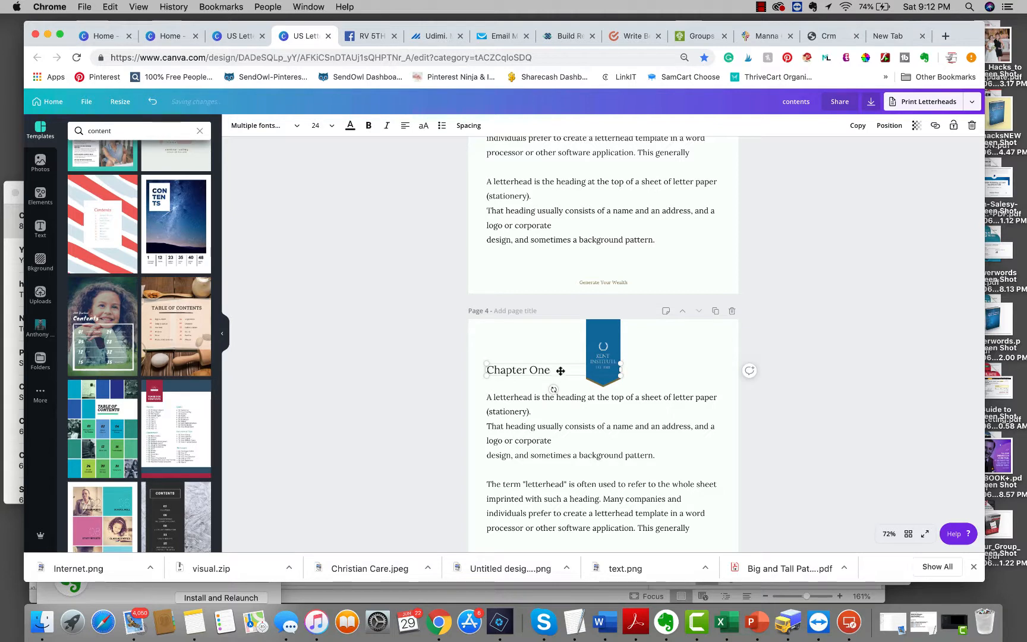
pyautogui.click(487, 402)
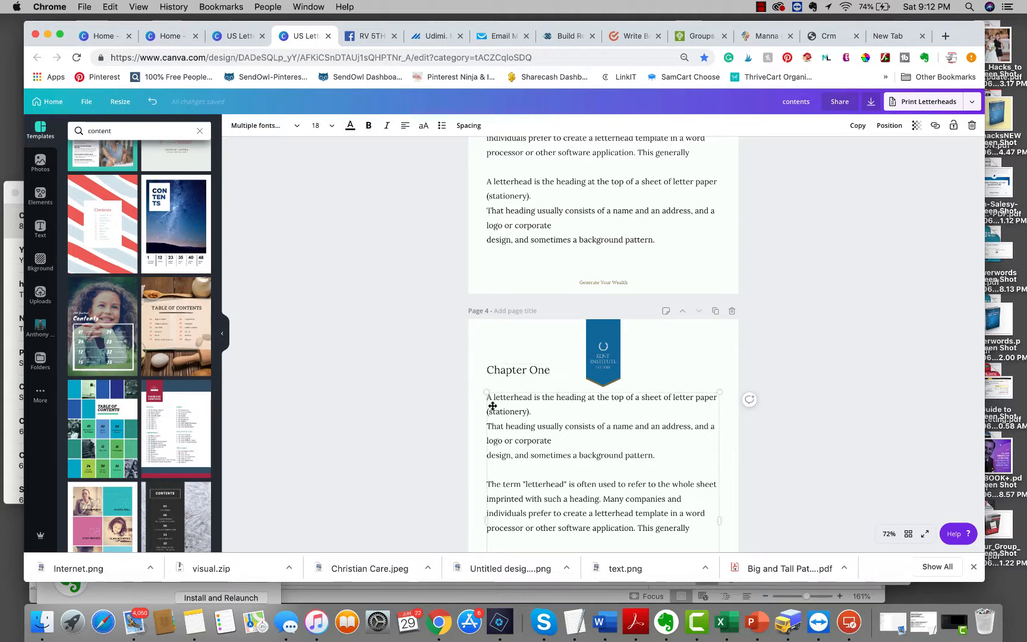
pyautogui.doubleClick(492, 403)
pyautogui.moveTo(492, 402); pyautogui.dragTo(657, 577)
pyautogui.write('A')
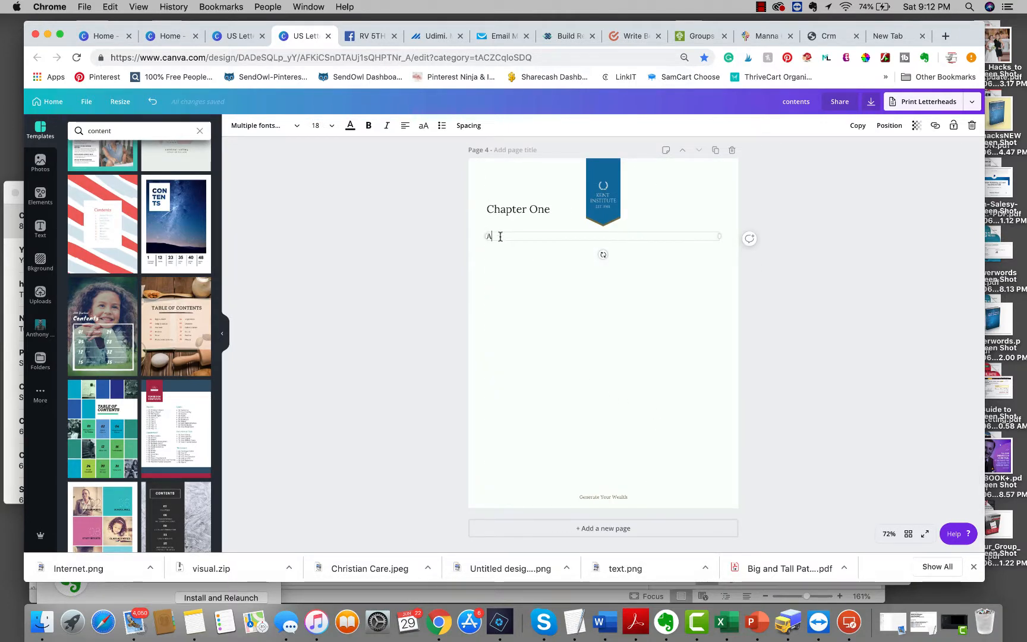
pyautogui.moveTo(501, 236); pyautogui.dragTo(480, 235)
pyautogui.press('BackSpace')
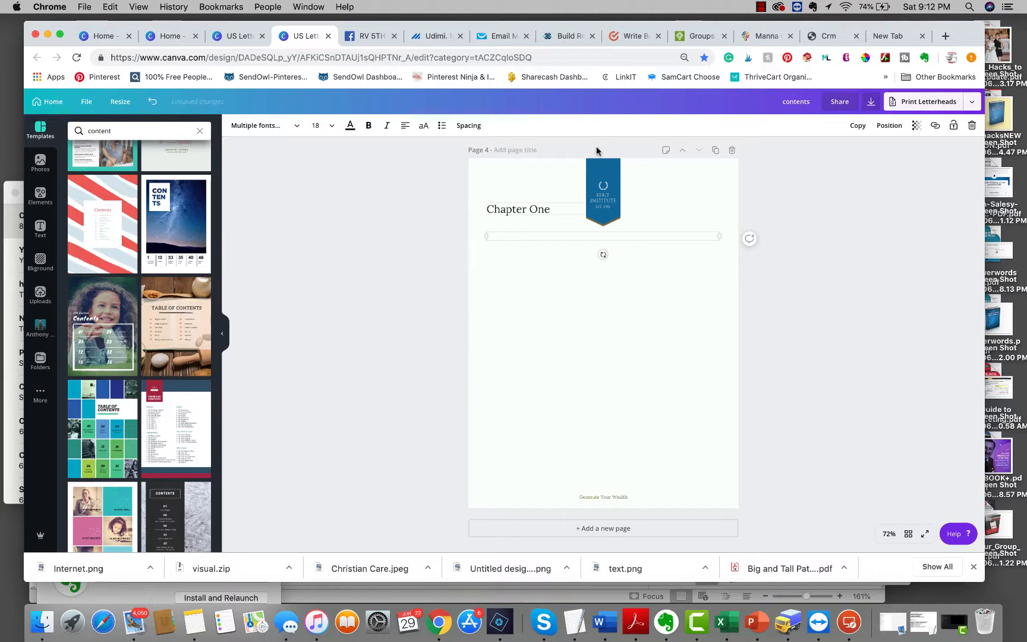
# - Review the design from the featured-on cover through the table of contents to the emptied Chapter One copy on page 4
pyautogui.scroll(15, 644, 335)
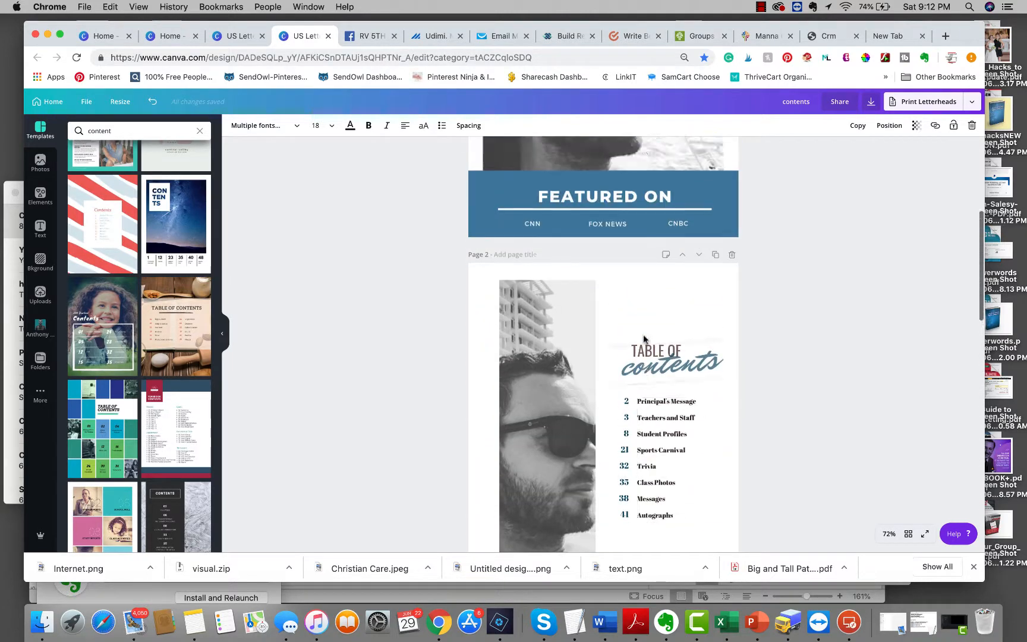
pyautogui.scroll(7, 644, 336)
pyautogui.scroll(-16, 644, 337)
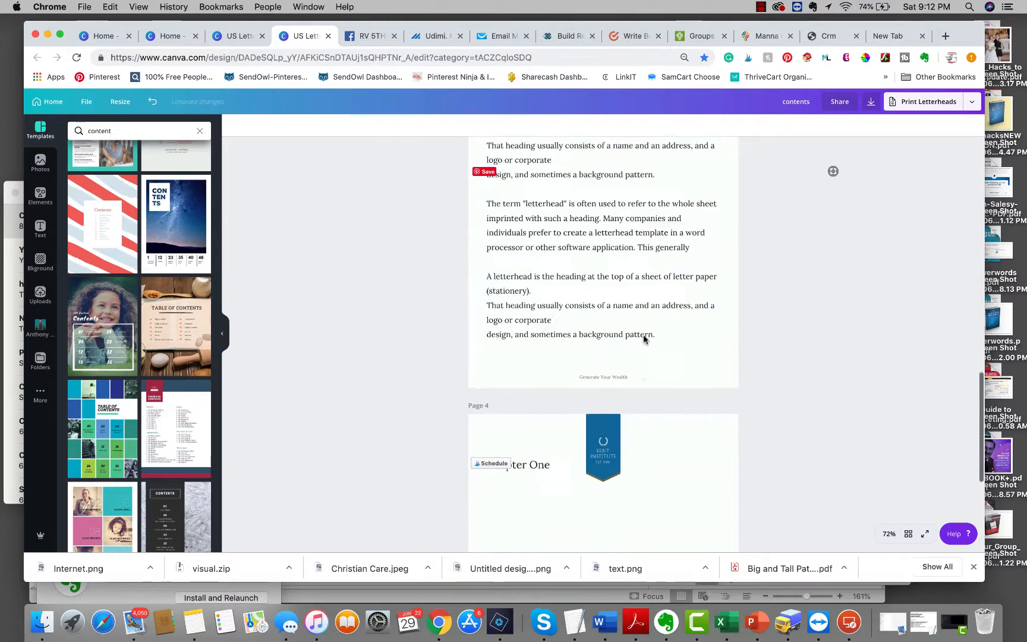
pyautogui.scroll(-5, 643, 336)
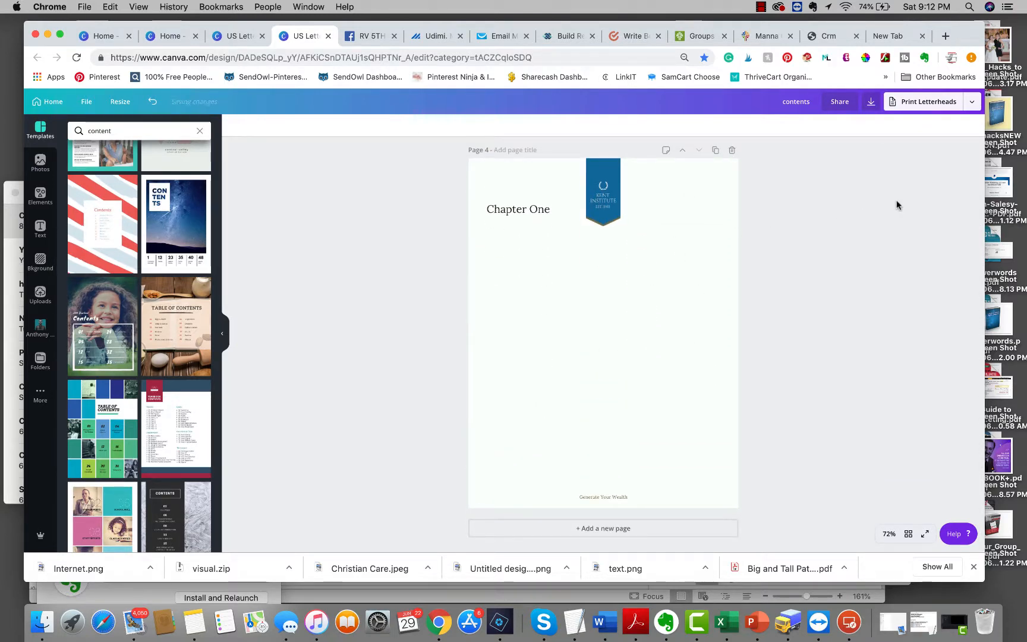
# - Open the download options for the design and check the cover, table of contents and chapter pages before exporting
pyautogui.click(871, 102)
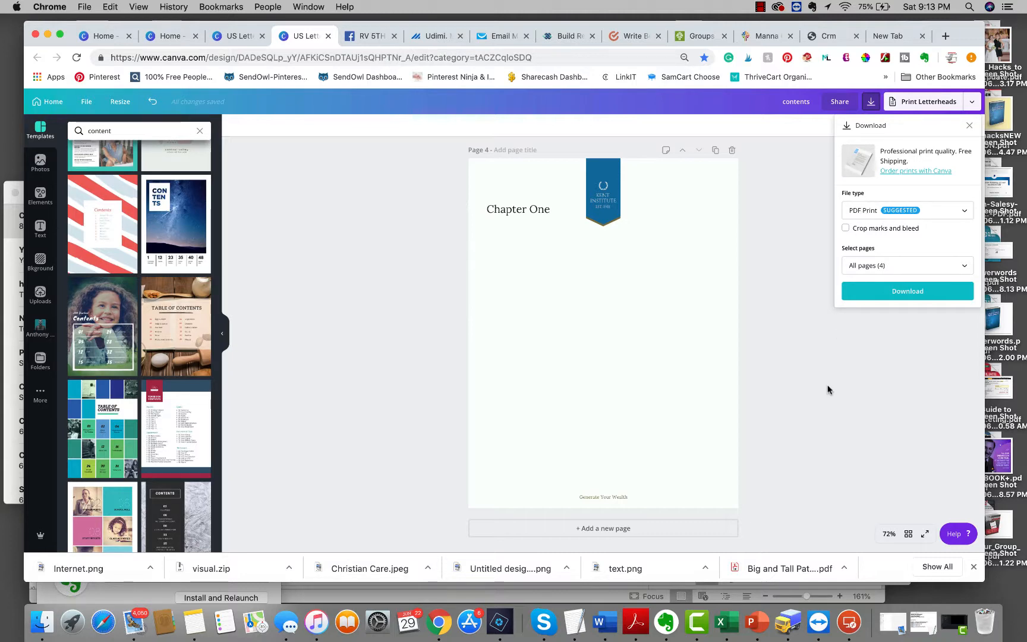
pyautogui.scroll(20, 802, 409)
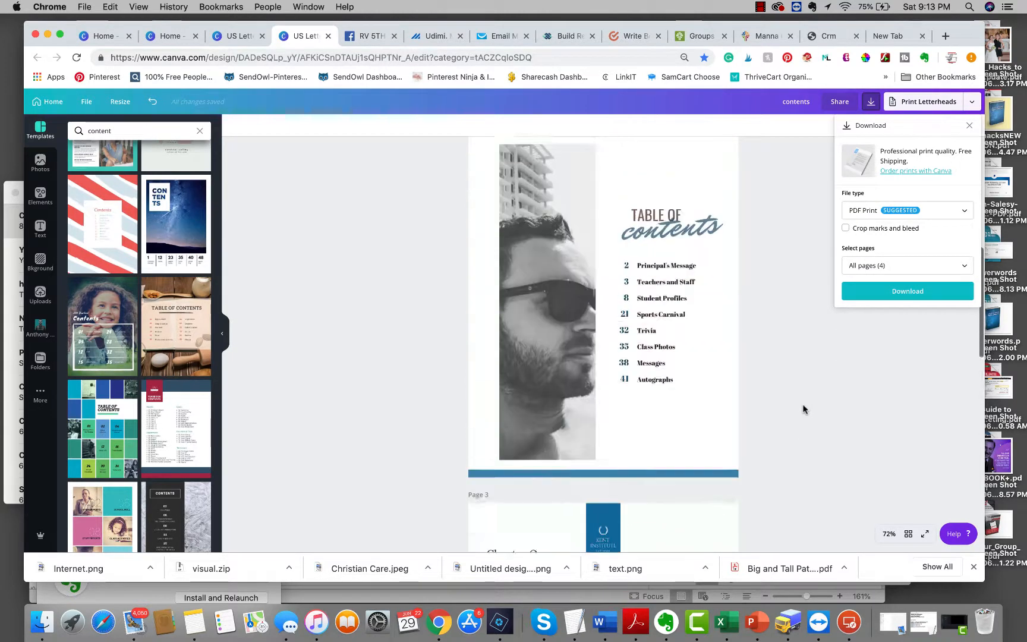
pyautogui.scroll(-10, 776, 245)
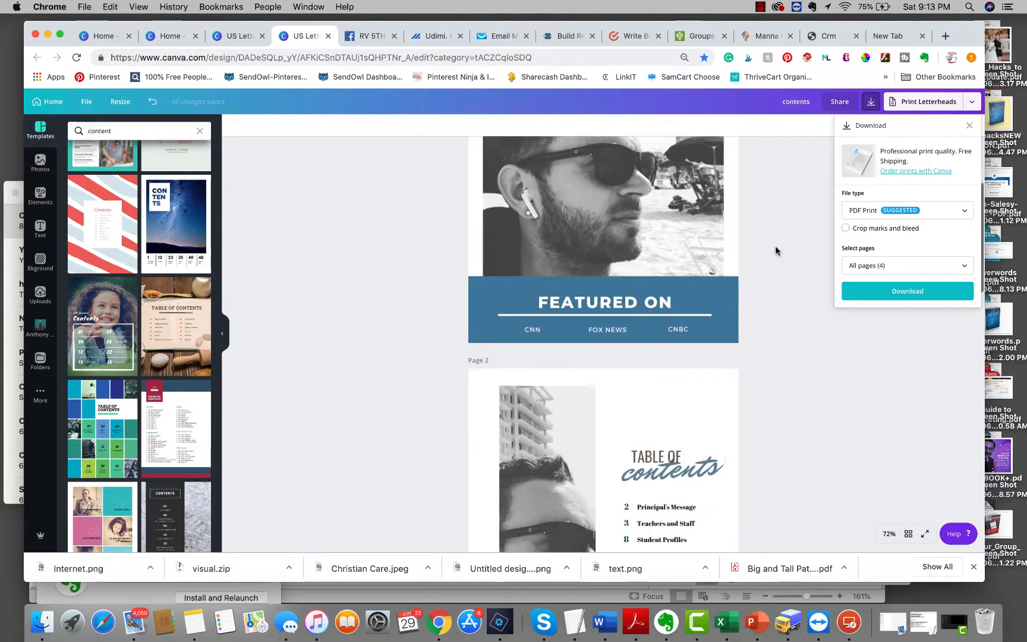
pyautogui.scroll(-6, 773, 255)
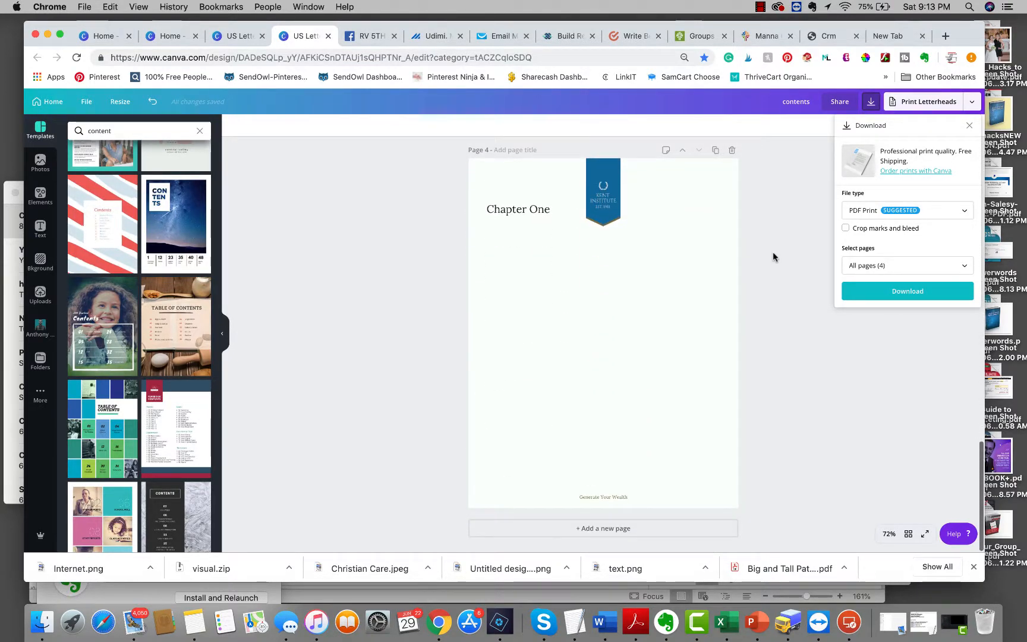
pyautogui.scroll(7, 773, 257)
pyautogui.scroll(5, 770, 260)
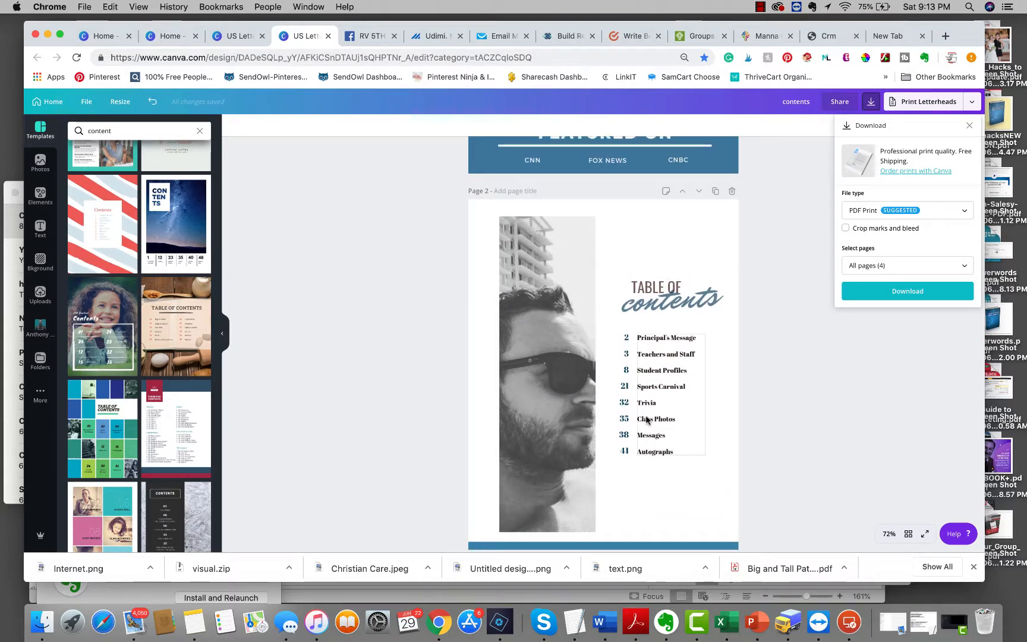
pyautogui.scroll(1, 684, 425)
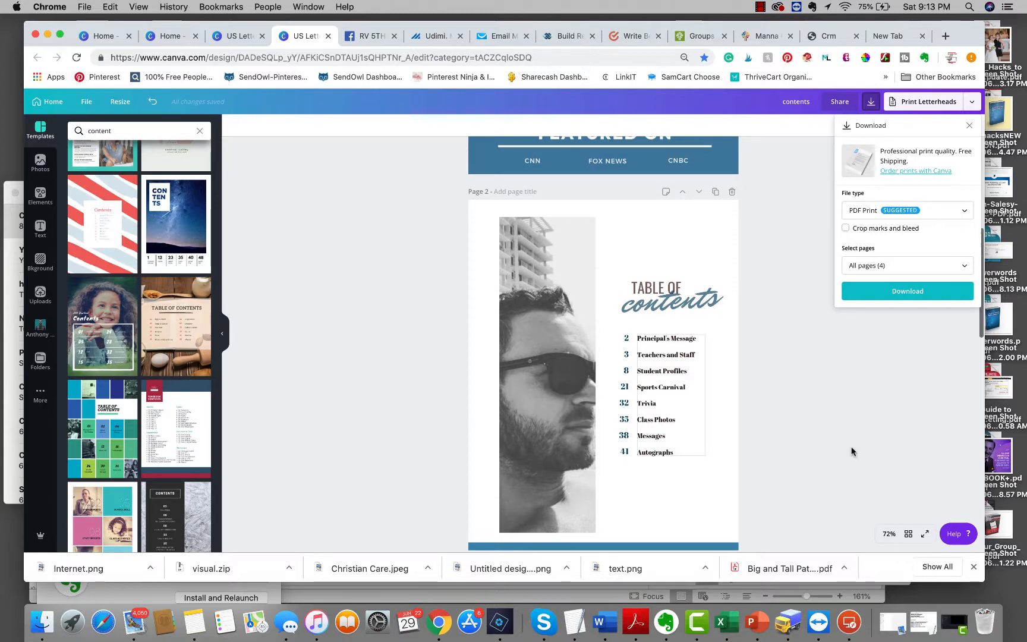